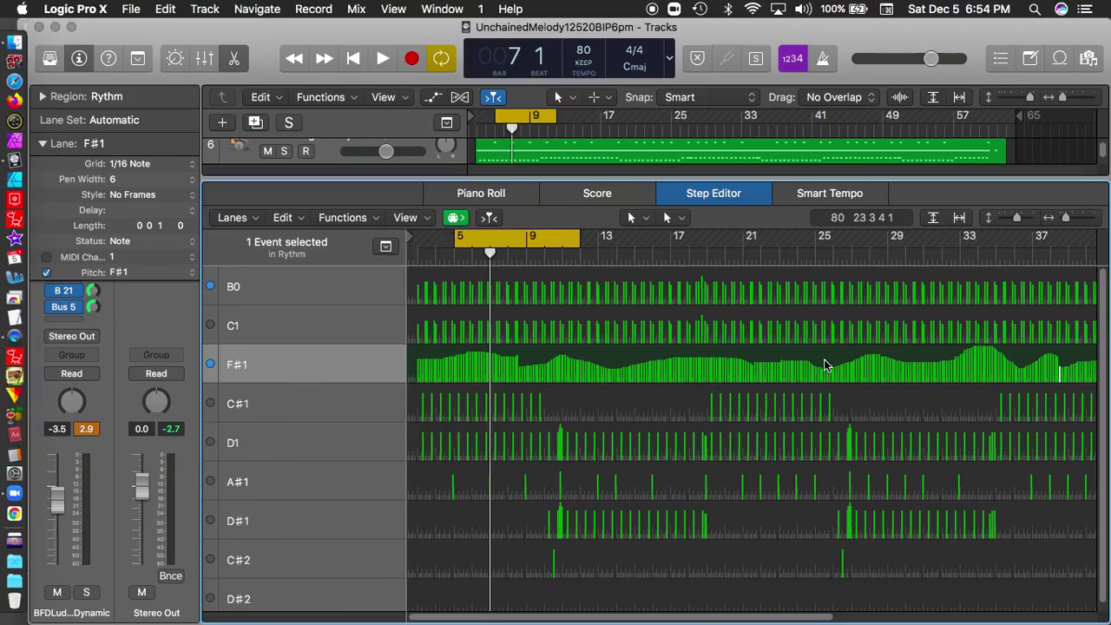
pyautogui.keyDown('ctrl'); pyautogui.keyDown('alt'); pyautogui.click(826, 363); pyautogui.keyUp('alt'); pyautogui.keyUp('ctrl')
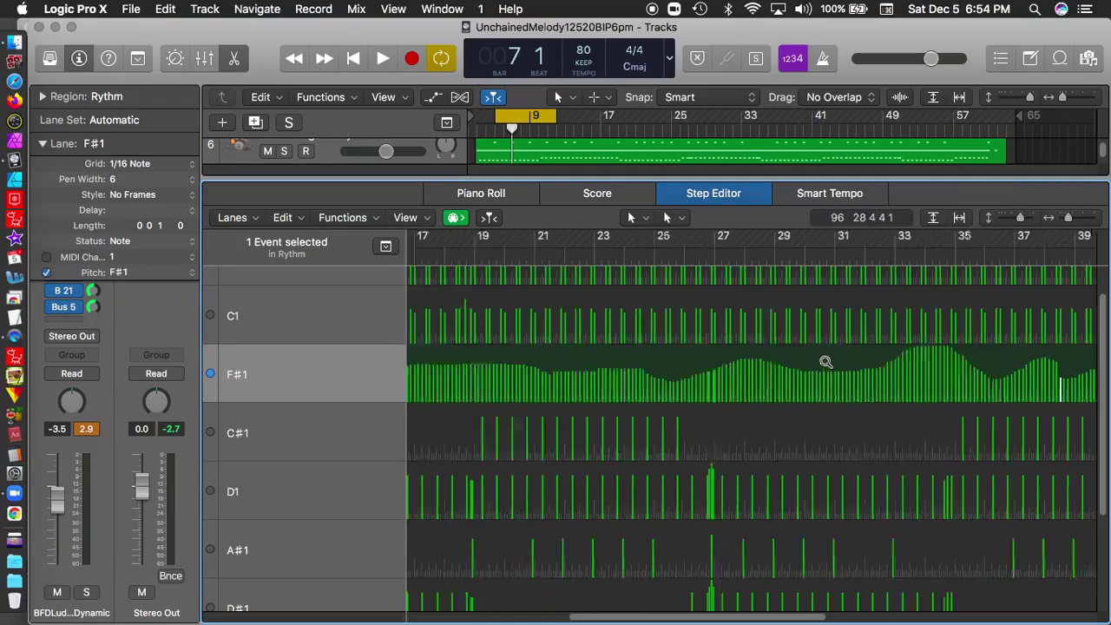
pyautogui.press('super+Left')
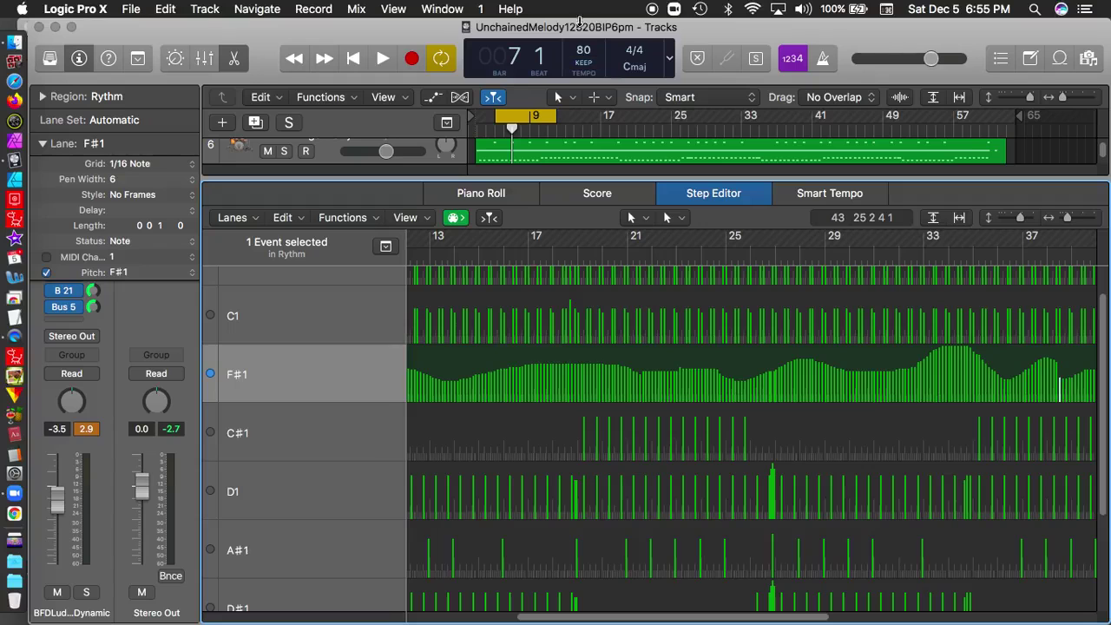
pyautogui.moveTo(576, 31); pyautogui.dragTo(560, 29)
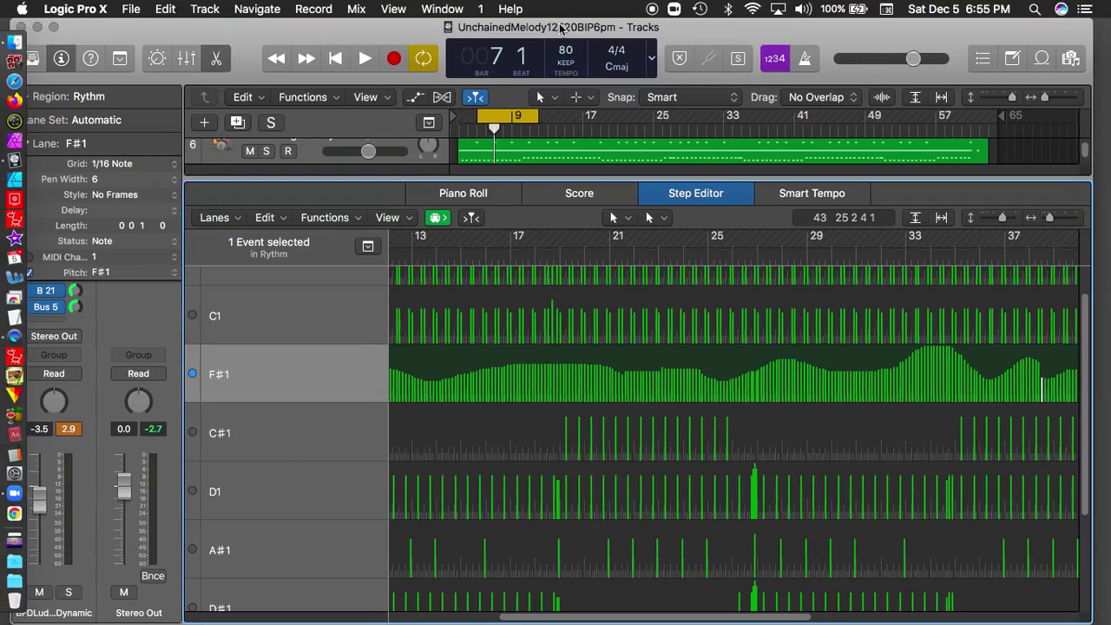
# - Examine the Rythm region's notes and their velocity colours in the Piano Roll, both close up and across the whole region
pyautogui.click(464, 194)
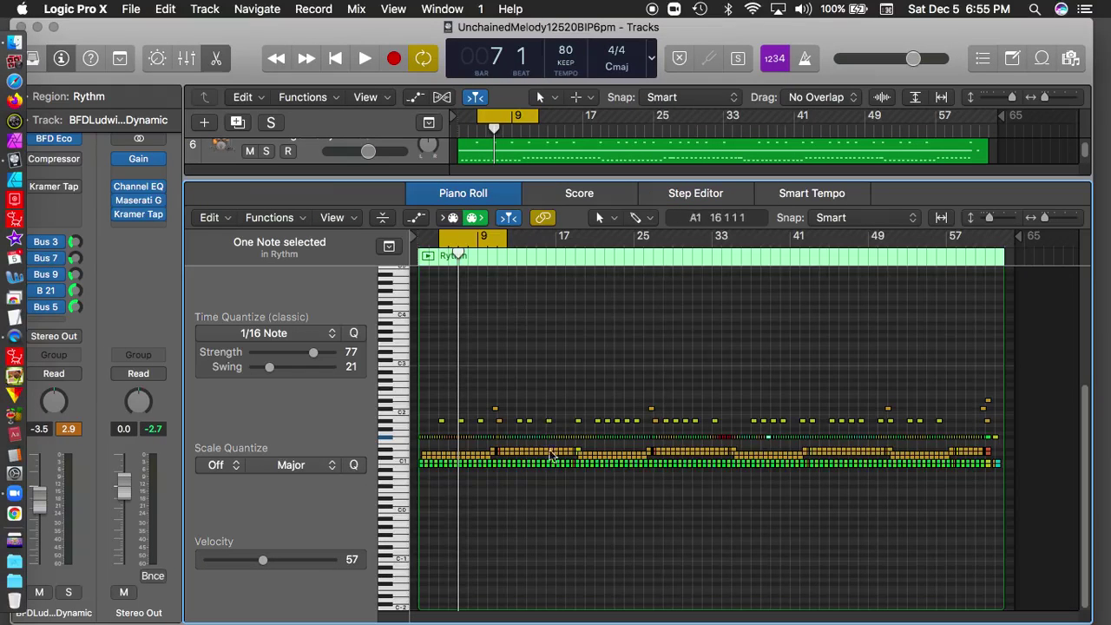
pyautogui.press('super+Down')
pyautogui.press('super+Right')
pyautogui.press('super+Right')
pyautogui.press('super+Right')
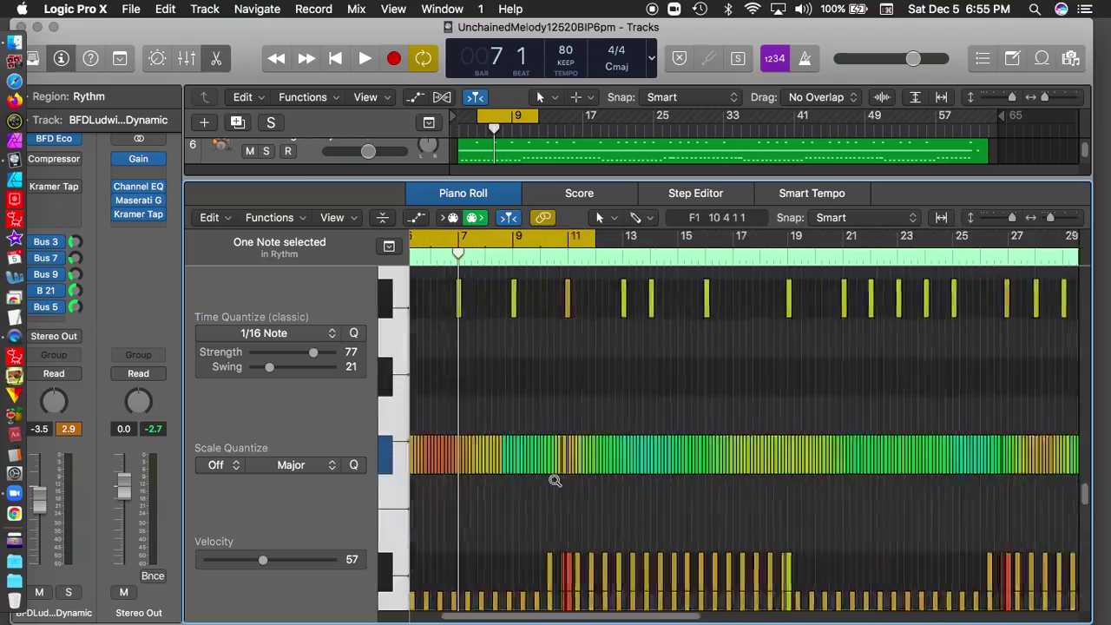
pyautogui.press('super+Down')
pyautogui.press('super+Down')
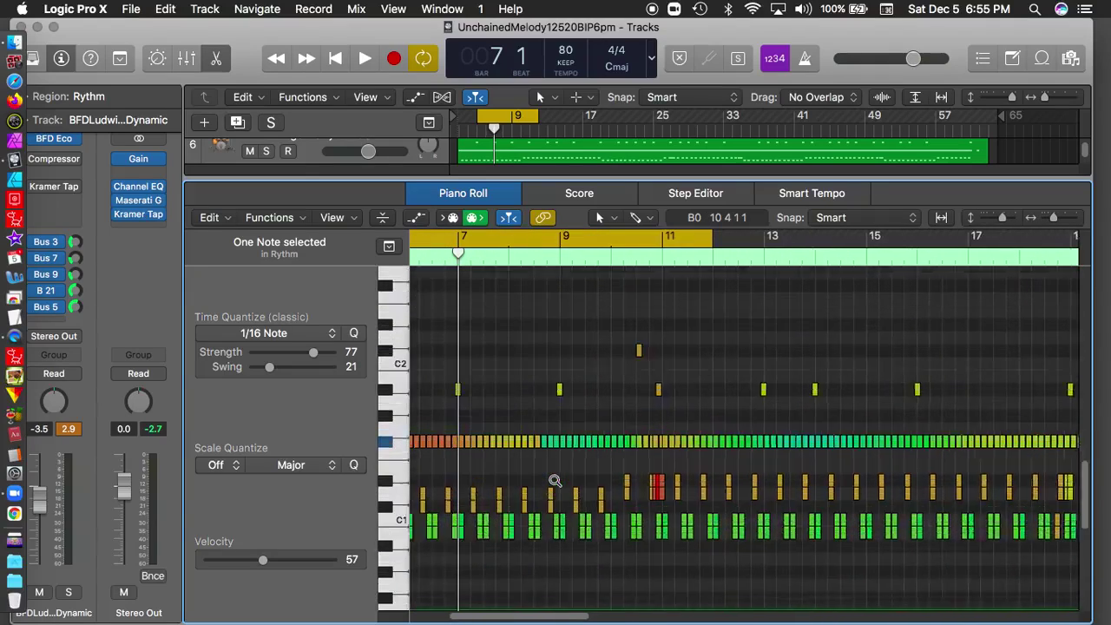
pyautogui.press('super+Right')
pyautogui.press('super+Right')
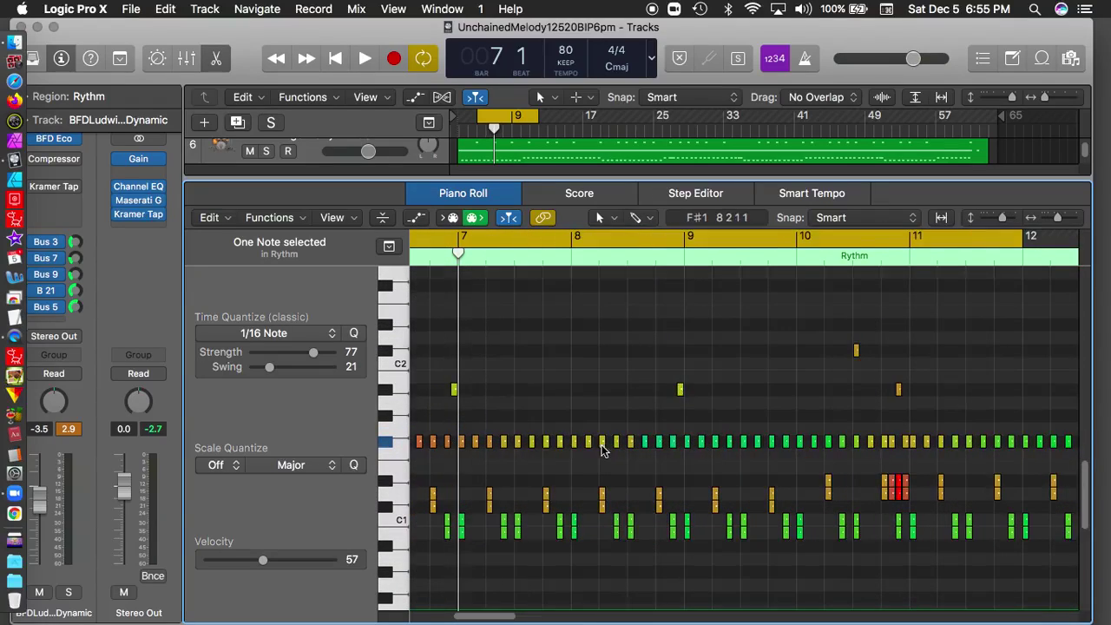
pyautogui.press('super+Left')
pyautogui.press('super+Left')
pyautogui.press('super+Left')
pyautogui.press('super+Left')
pyautogui.press('super+Up')
pyautogui.press('super+Up')
pyautogui.press('super+Up')
pyautogui.press('super+Left')
pyautogui.press('super+Left')
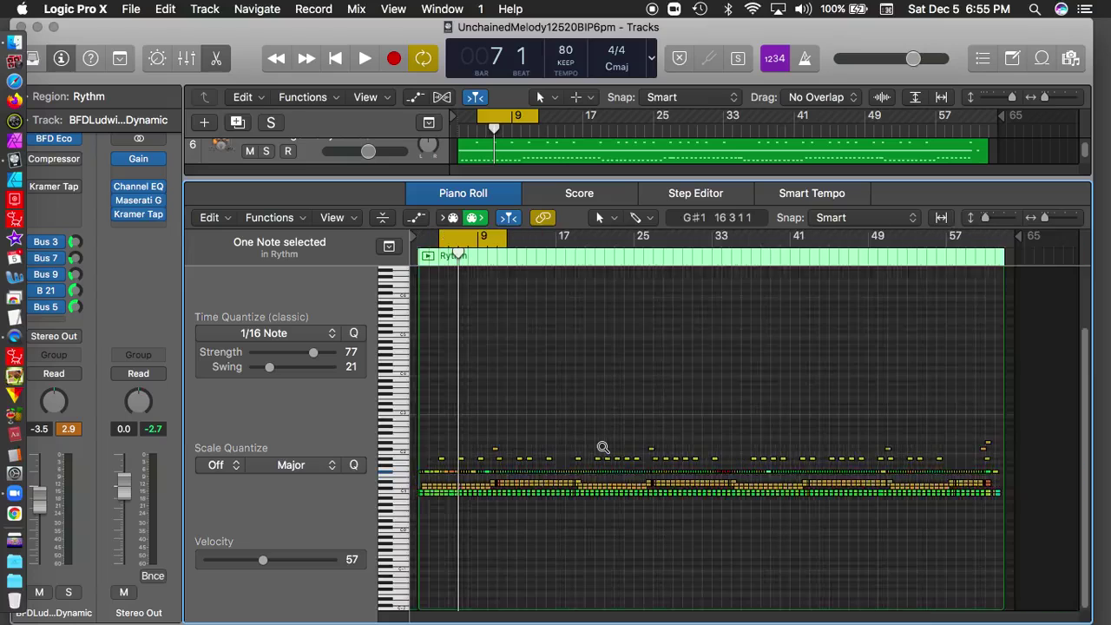
pyautogui.press('super+Down')
pyautogui.press('super+Down')
pyautogui.press('super+Down')
pyautogui.press('super+Down')
pyautogui.press('super+Right')
pyautogui.press('super+Right')
pyautogui.press('super+Right')
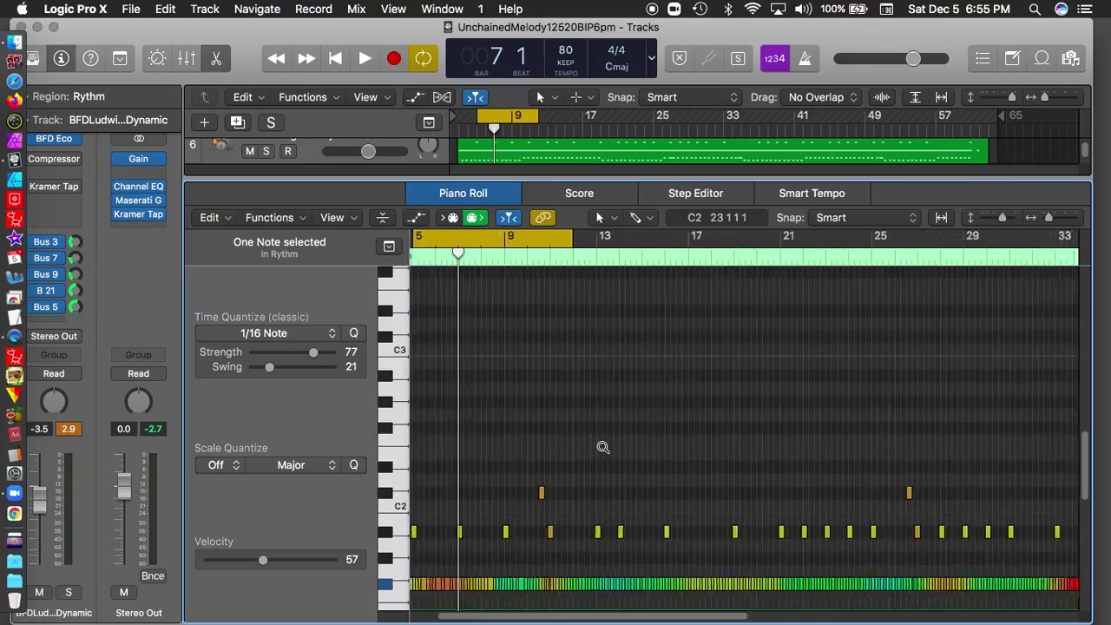
pyautogui.press('super+Up')
pyautogui.press('super+Up')
pyautogui.press('super+Up')
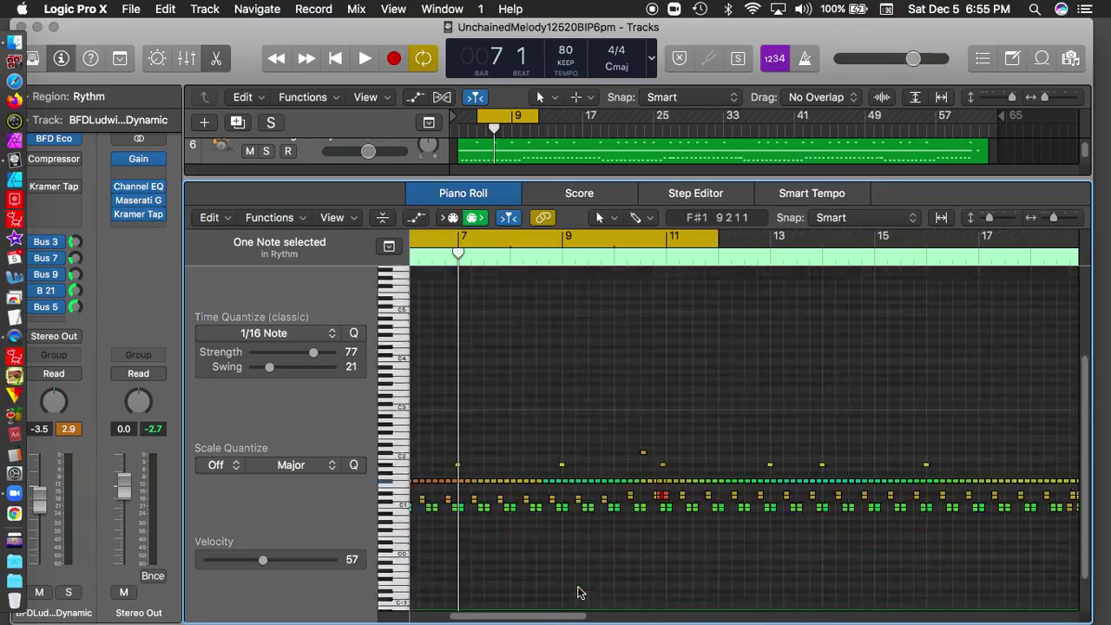
pyautogui.press('super+Down')
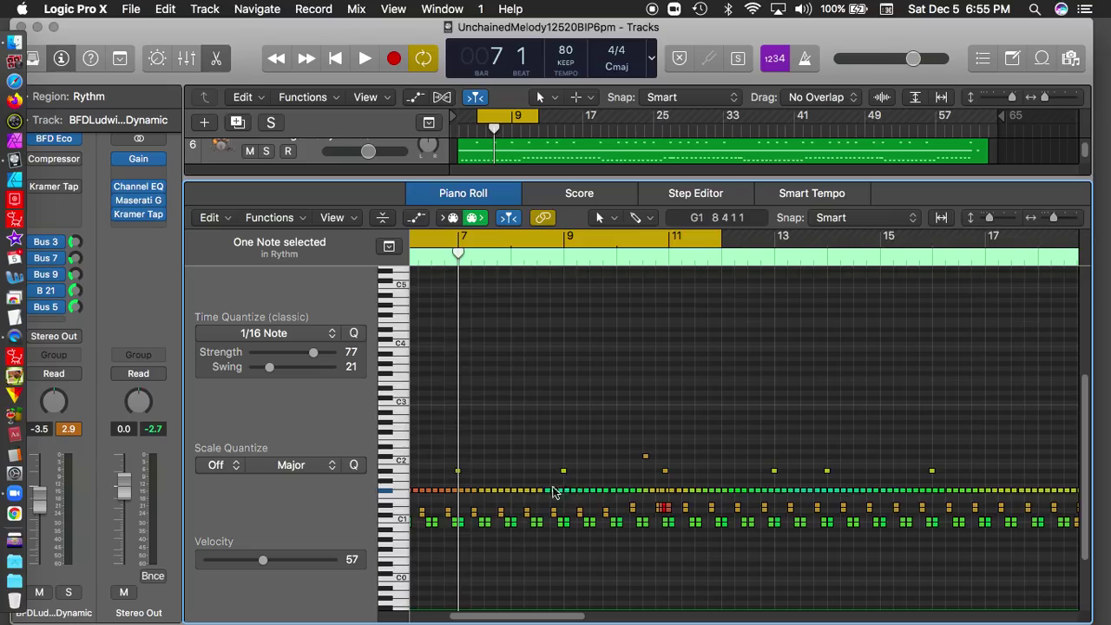
pyautogui.keyDown('ctrl'); pyautogui.keyDown('alt'); pyautogui.click(596, 489); pyautogui.keyUp('alt'); pyautogui.keyUp('ctrl')
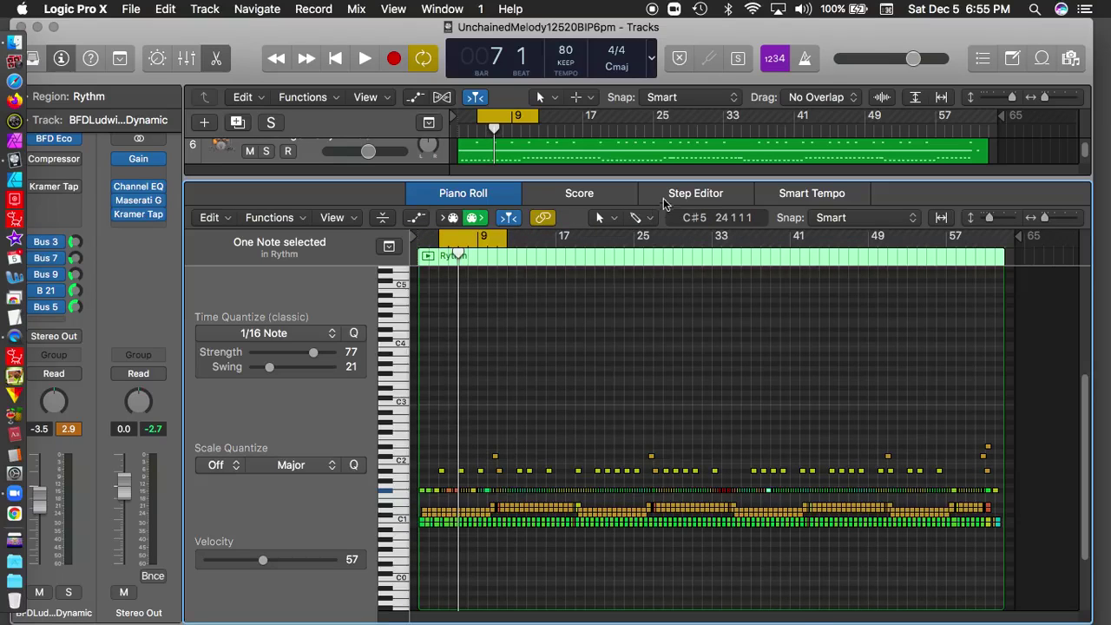
# - Return to the Step Editor and redraw the F♯1 velocities around bars 13 to 21 and the D1 velocities around bars 14 to 22
pyautogui.click(695, 193)
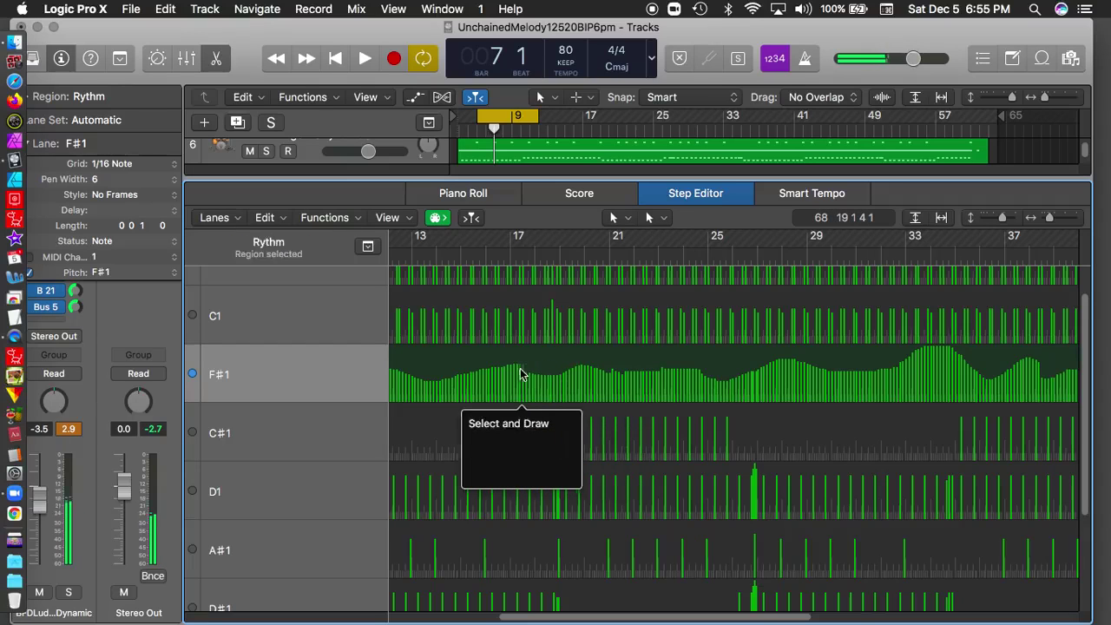
pyautogui.click(436, 377)
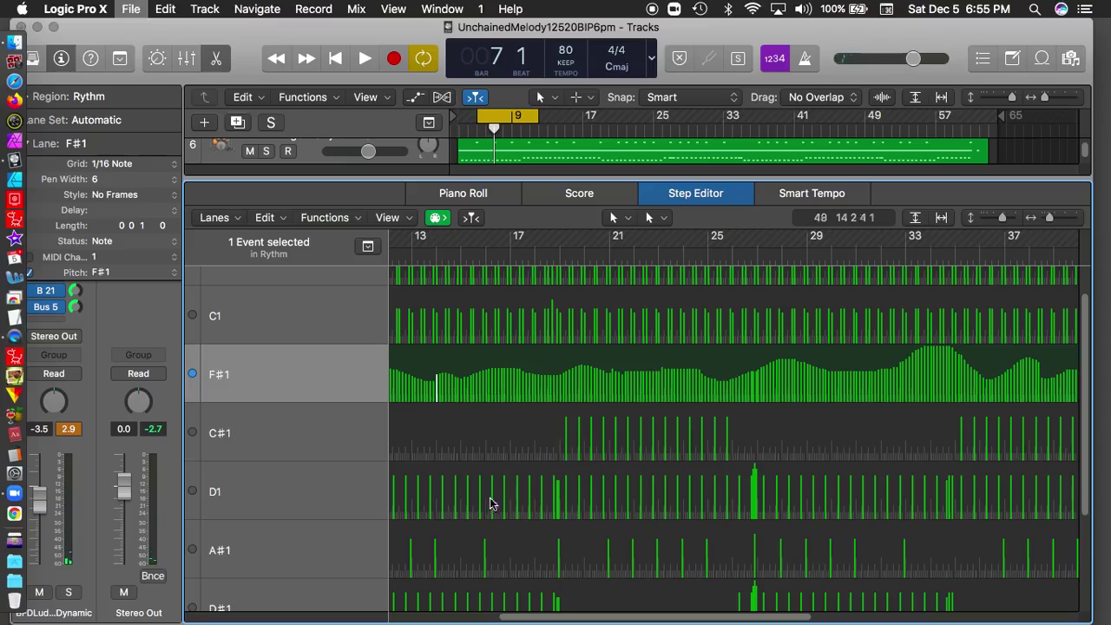
pyautogui.click(460, 490)
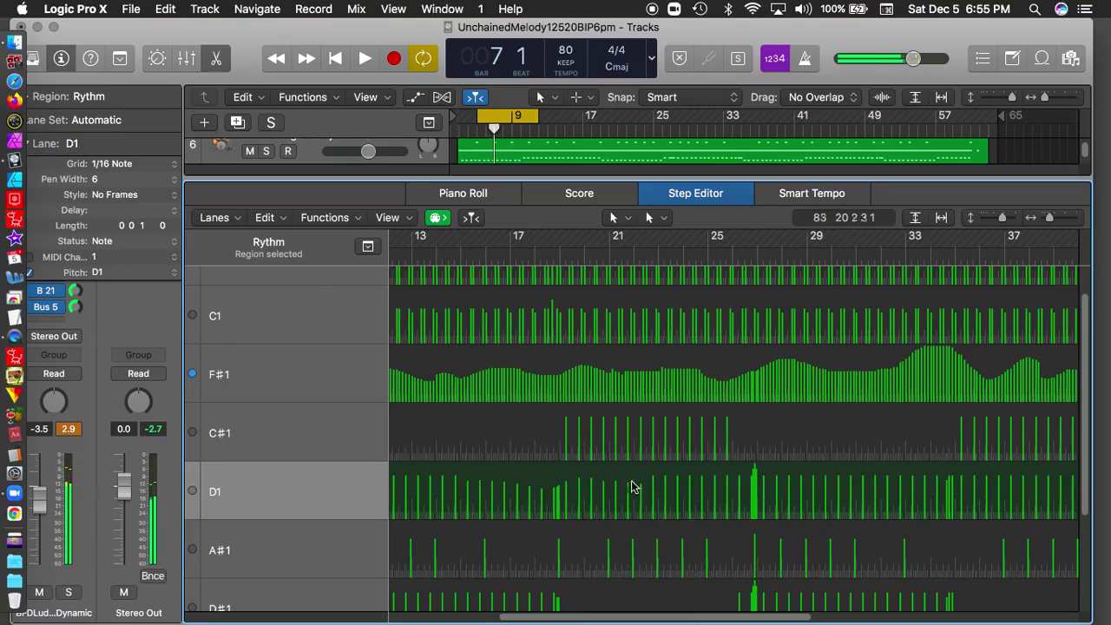
# - Redraw the note velocities of the B0, C1 and F♯1 lanes as gentle waves across the whole region
pyautogui.press('z')
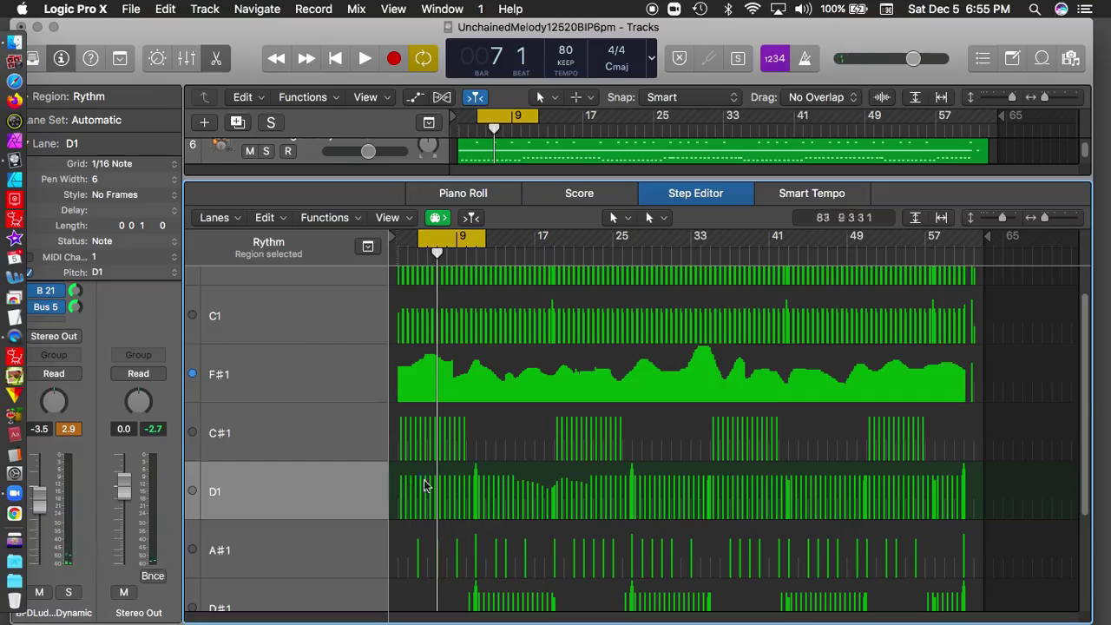
pyautogui.scroll(-5, 317, 497)
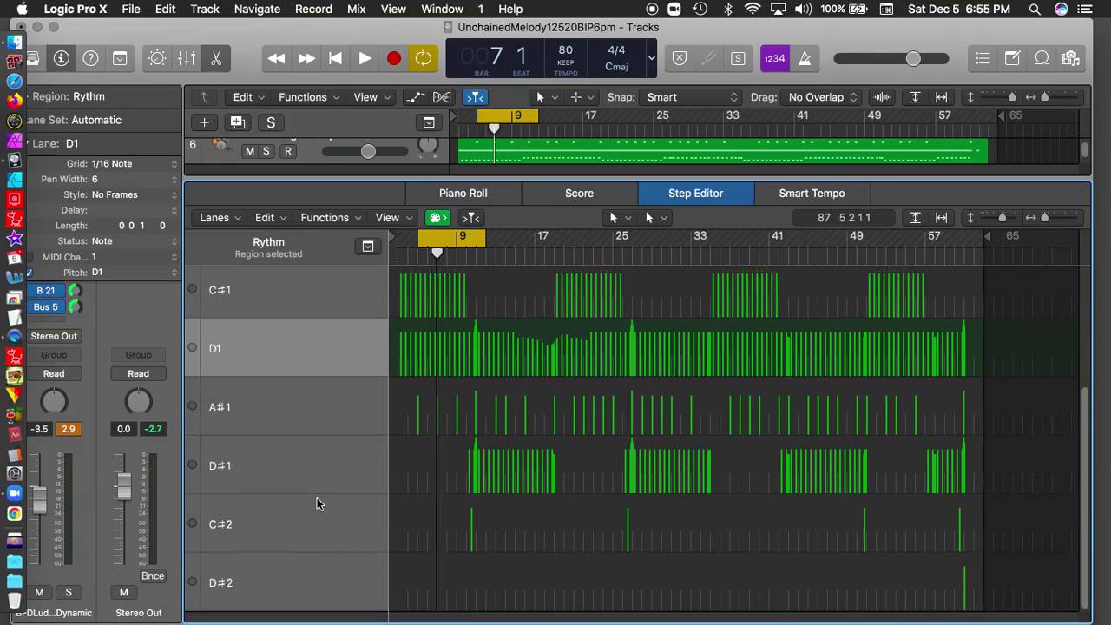
pyautogui.scroll(3, 317, 497)
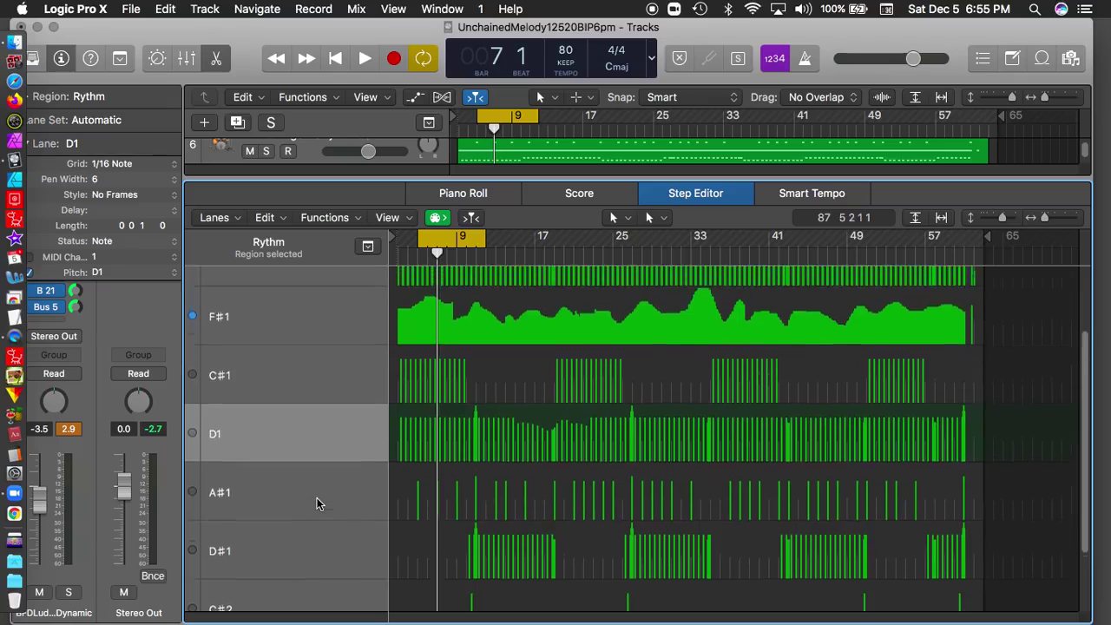
pyautogui.scroll(2, 317, 497)
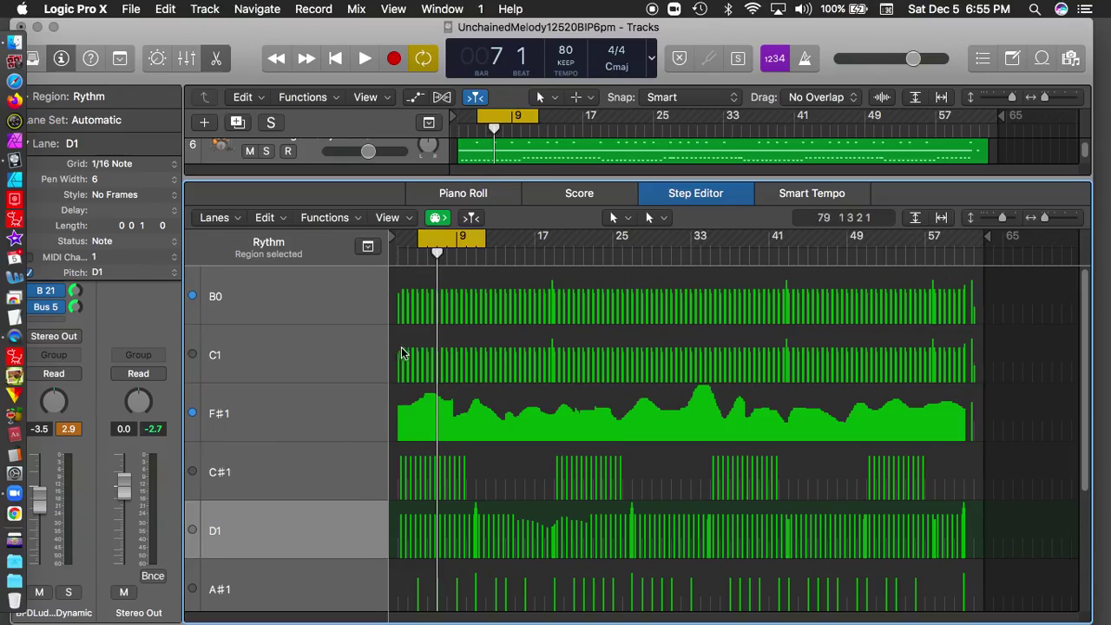
pyautogui.moveTo(401, 354); pyautogui.dragTo(473, 351)
pyautogui.moveTo(399, 298)
pyautogui.mouseDown()
pyautogui.moveTo(536, 292)
pyautogui.moveTo(675, 305)
pyautogui.moveTo(837, 289)
pyautogui.moveTo(985, 292)
pyautogui.mouseUp()
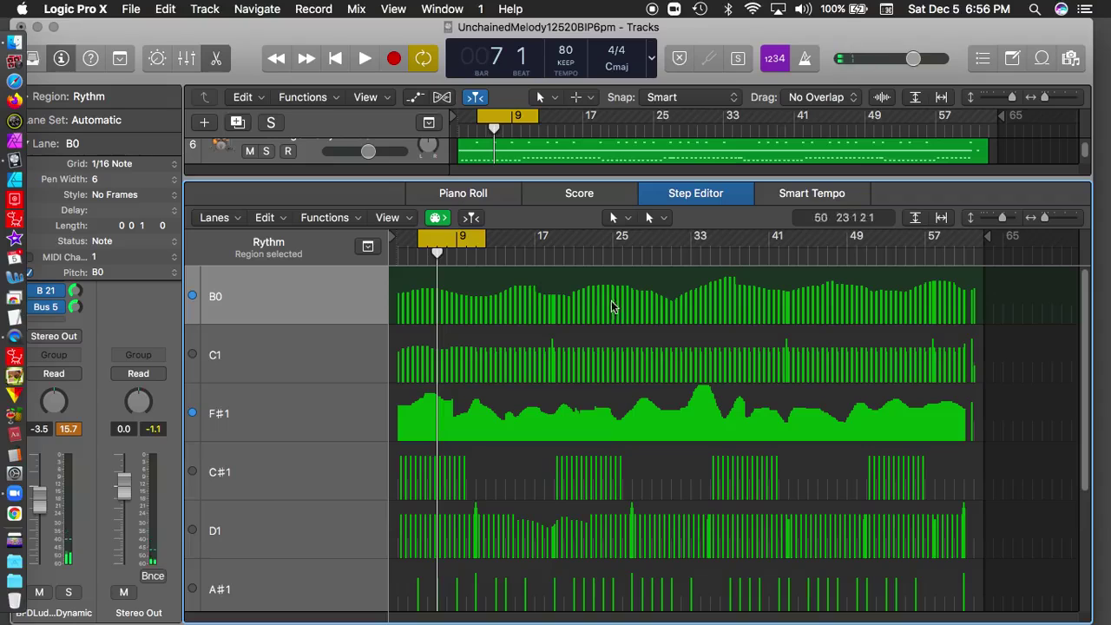
pyautogui.moveTo(974, 363)
pyautogui.mouseDown()
pyautogui.moveTo(632, 348)
pyautogui.moveTo(395, 353)
pyautogui.mouseUp()
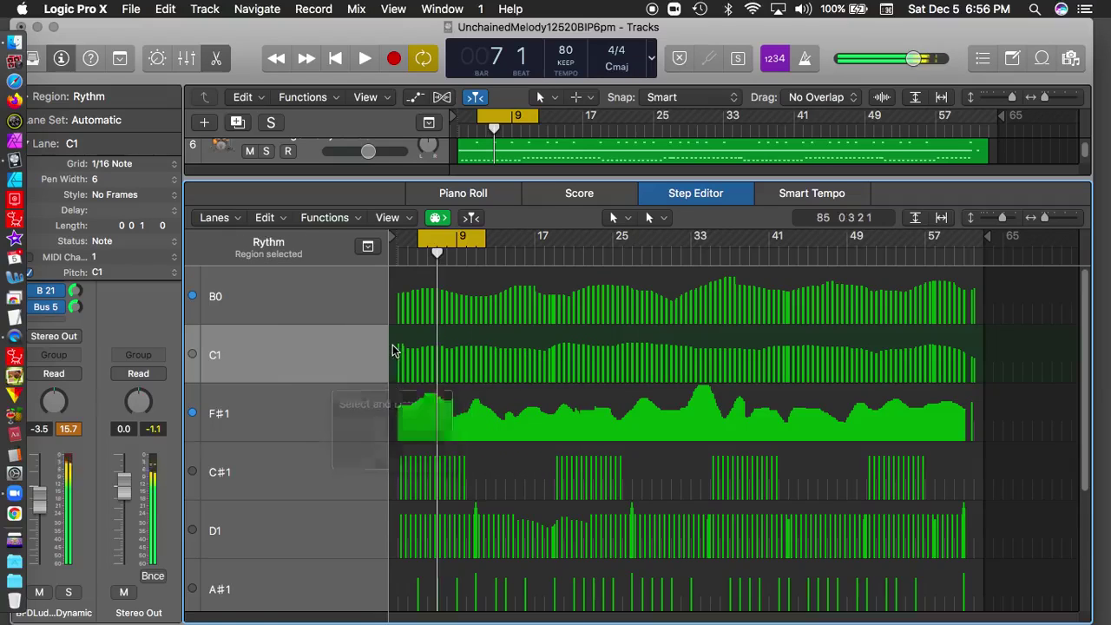
pyautogui.moveTo(438, 410)
pyautogui.mouseDown()
pyautogui.moveTo(644, 417)
pyautogui.moveTo(995, 401)
pyautogui.mouseUp()
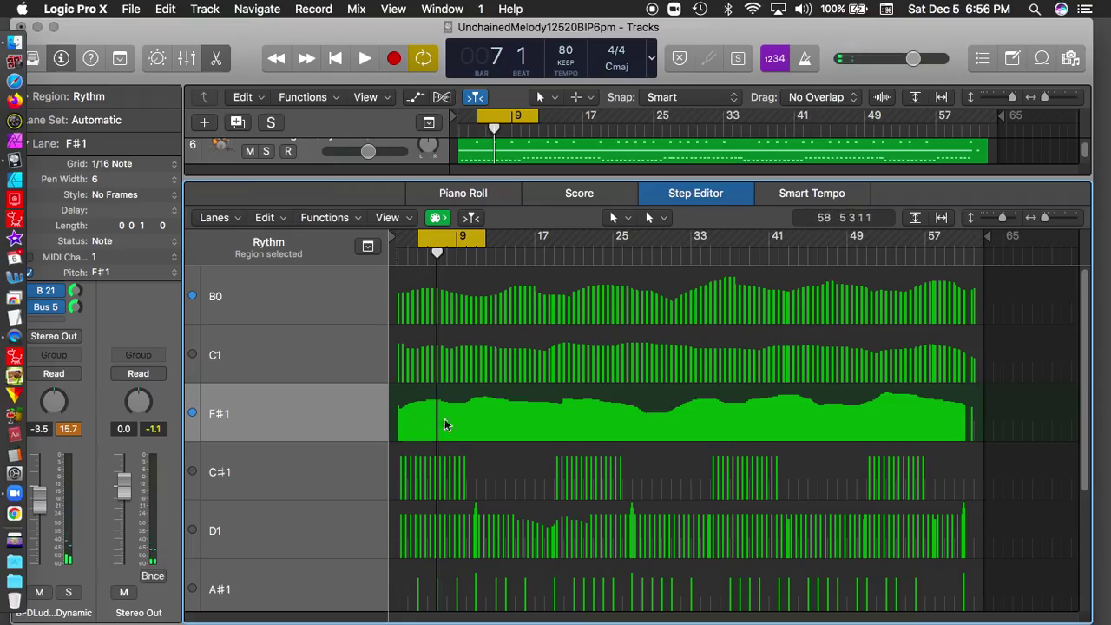
# - Reshape the velocities of all four note groups in the C♯1 lane into gentle rises and dips
pyautogui.click(467, 469)
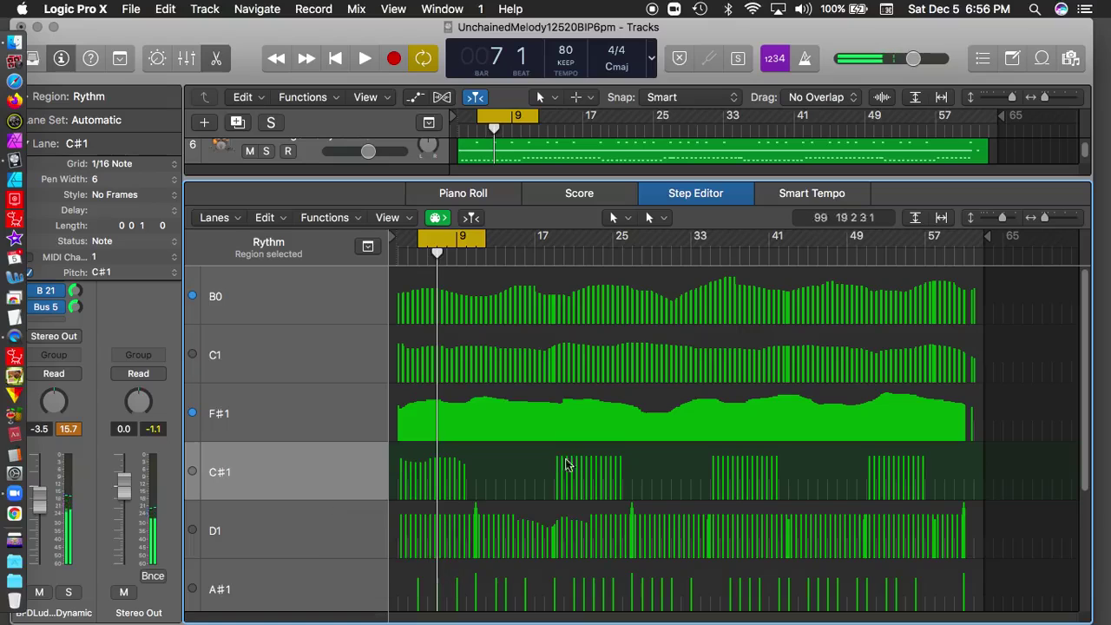
pyautogui.click(646, 465)
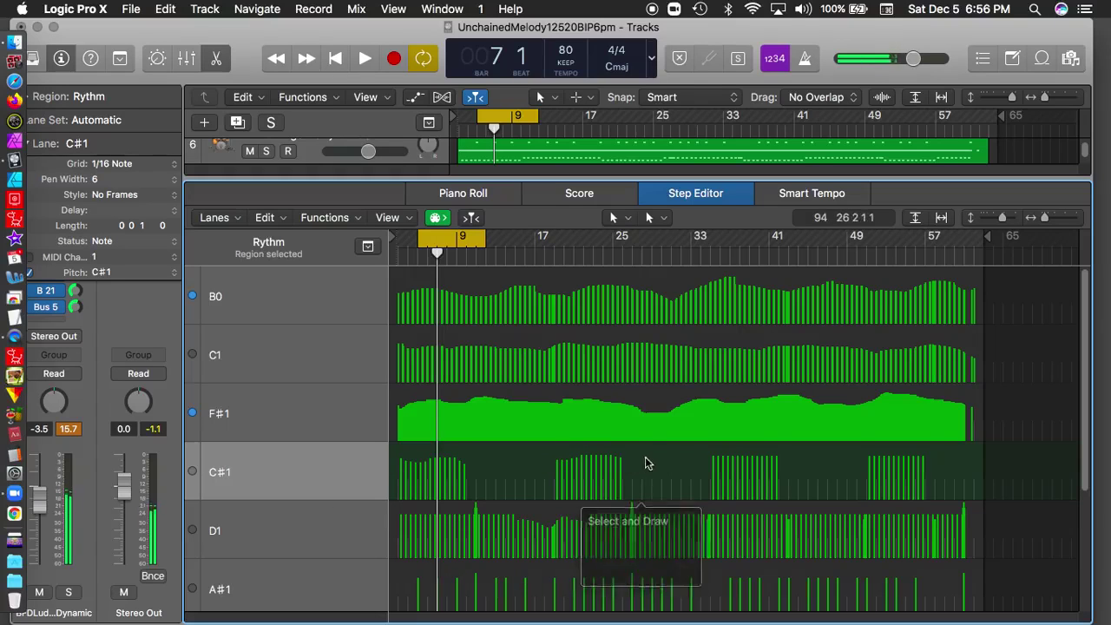
pyautogui.click(712, 465)
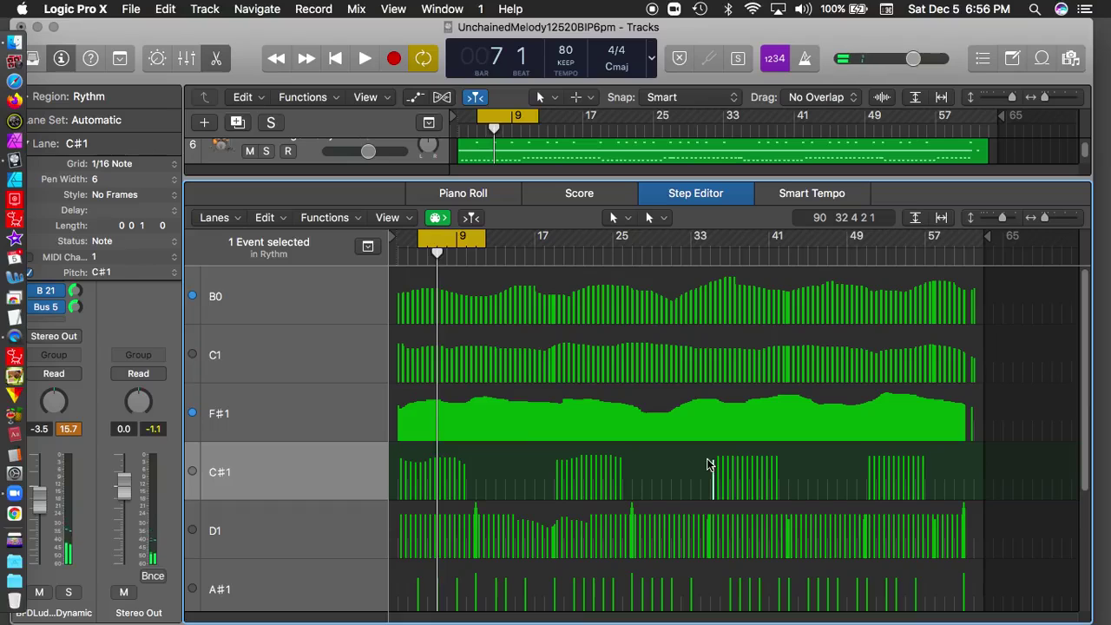
pyautogui.moveTo(708, 464)
pyautogui.mouseDown()
pyautogui.moveTo(757, 454)
pyautogui.moveTo(851, 469)
pyautogui.mouseUp()
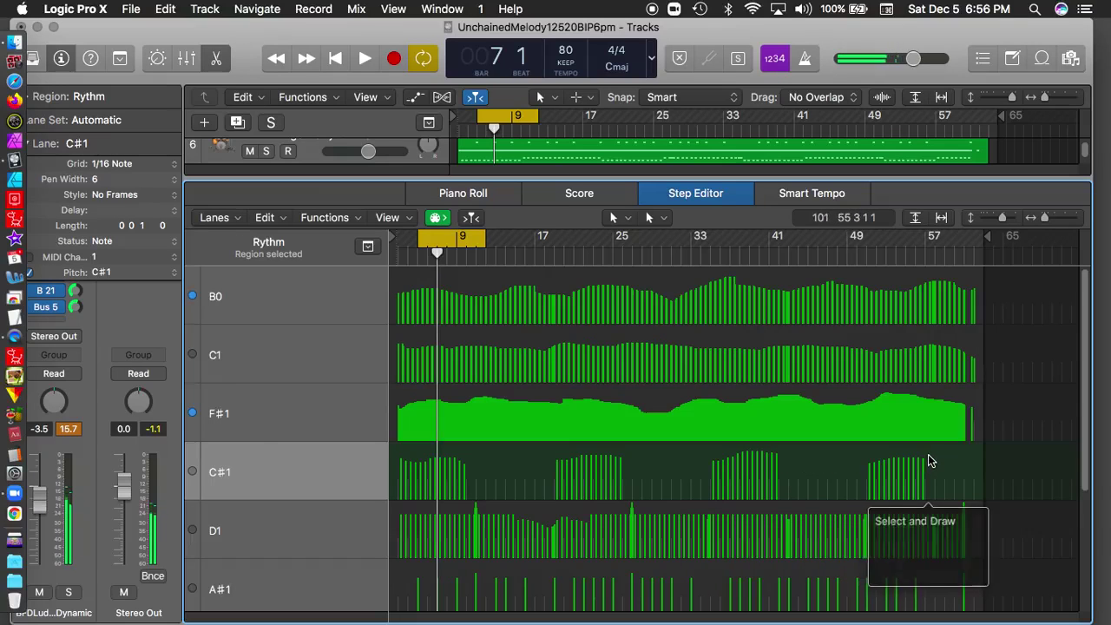
# - Redraw the A♯1 lane's note velocities as an uneven, rising and falling contour across the region
pyautogui.scroll(-2, 929, 461)
pyautogui.scroll(-5, 929, 486)
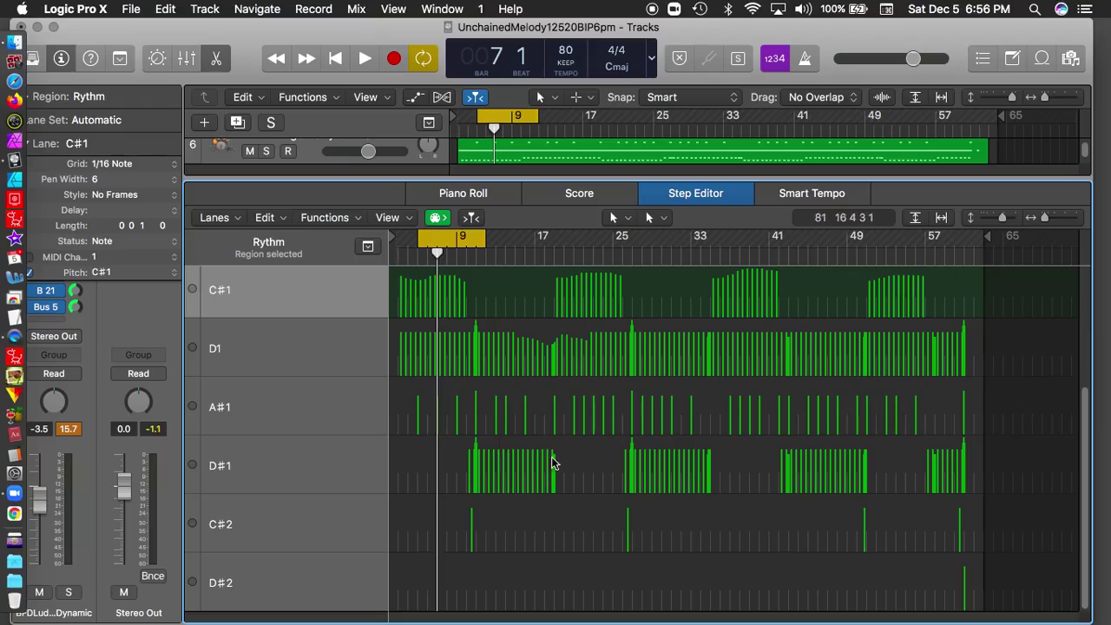
pyautogui.click(411, 410)
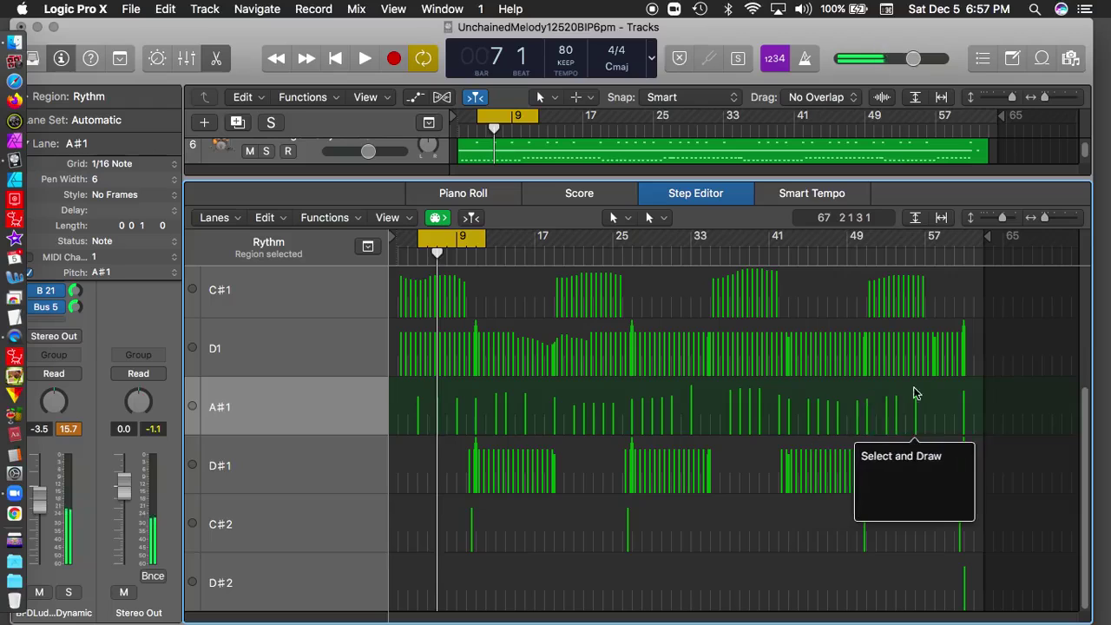
pyautogui.moveTo(903, 404)
pyautogui.mouseDown()
pyautogui.moveTo(811, 391)
pyautogui.moveTo(769, 414)
pyautogui.moveTo(688, 410)
pyautogui.moveTo(651, 390)
pyautogui.moveTo(587, 402)
pyautogui.moveTo(522, 395)
pyautogui.mouseUp()
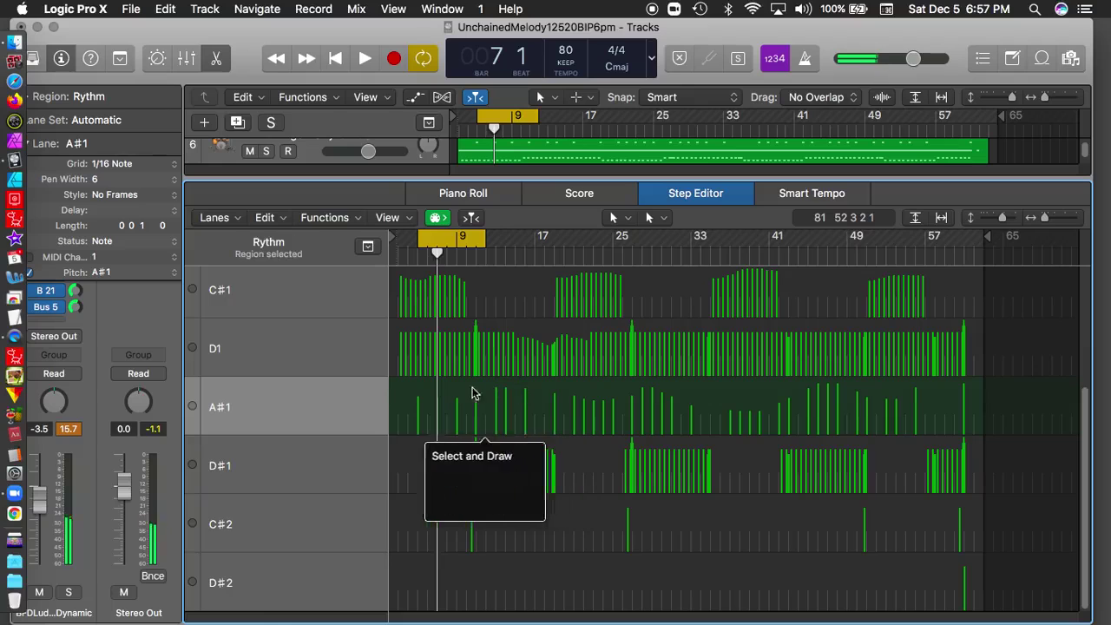
pyautogui.moveTo(779, 406)
pyautogui.mouseDown()
pyautogui.moveTo(761, 391)
pyautogui.moveTo(705, 412)
pyautogui.mouseUp()
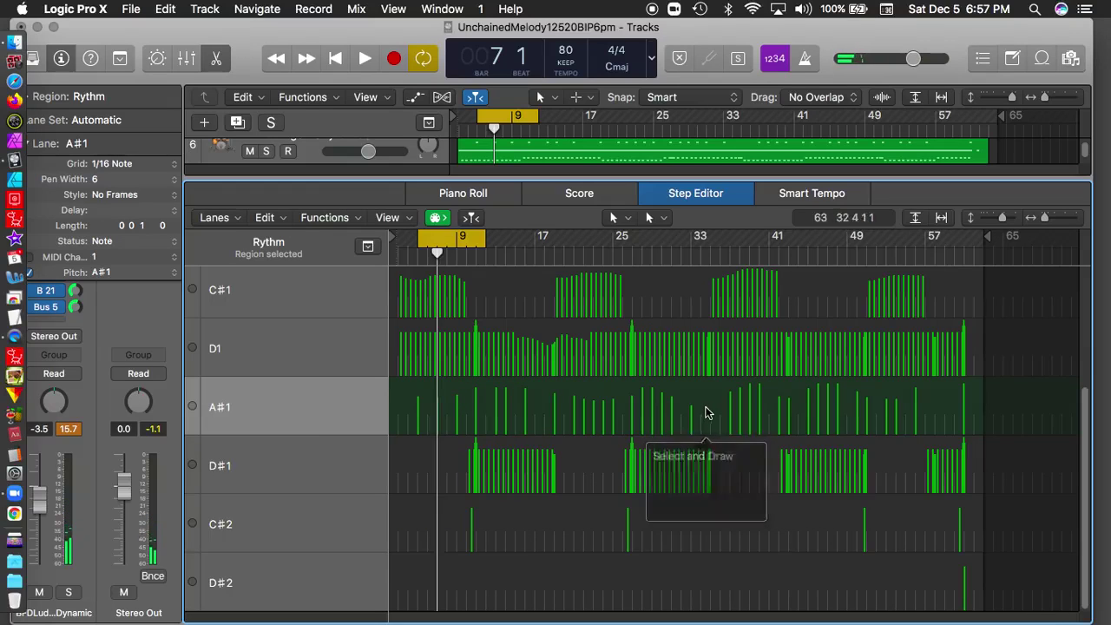
# - Redraw the note velocities of all four note groups in the D♯1 lane as gentle rises and dips
pyautogui.keyDown('ctrl'); pyautogui.keyDown('alt'); pyautogui.click(549, 459); pyautogui.keyUp('alt'); pyautogui.keyUp('ctrl')
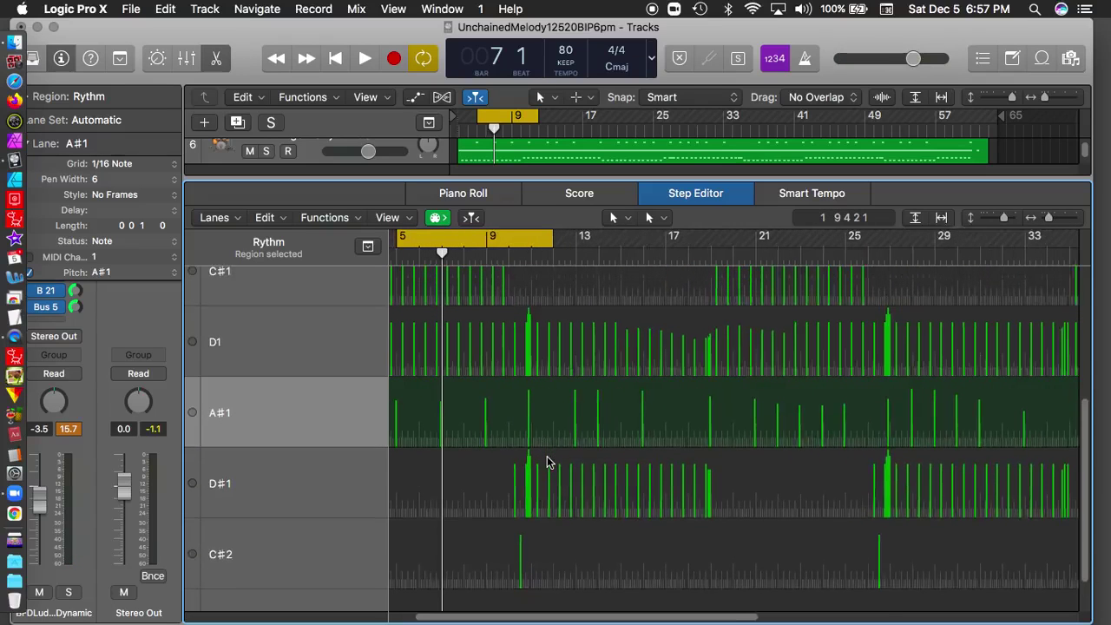
pyautogui.keyDown('ctrl'); pyautogui.keyDown('alt'); pyautogui.click(547, 463); pyautogui.keyUp('alt'); pyautogui.keyUp('ctrl')
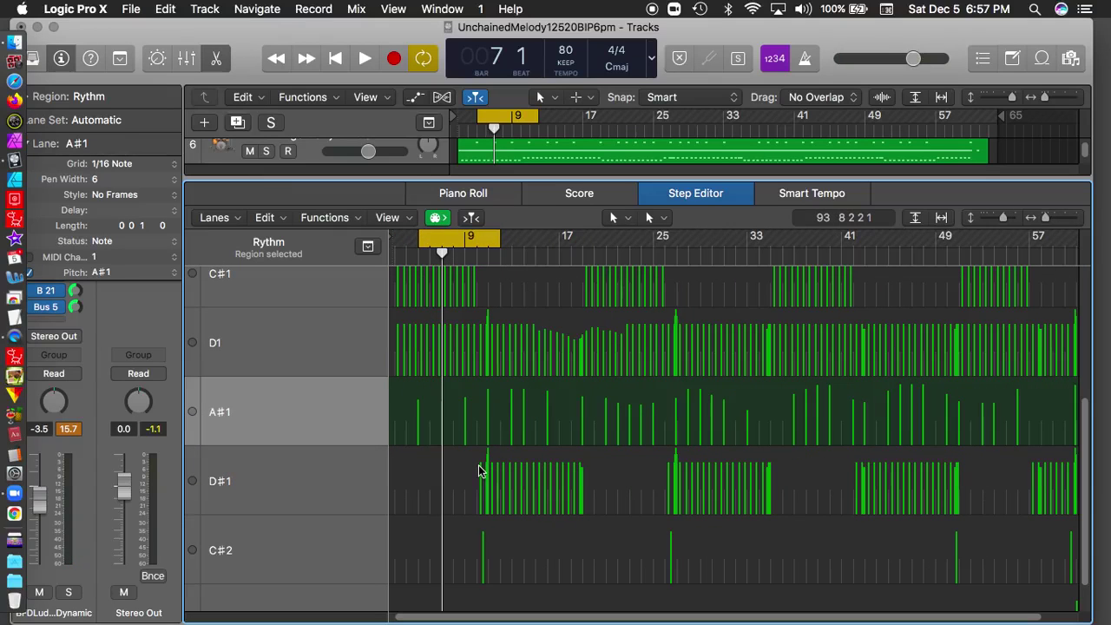
pyautogui.moveTo(473, 475); pyautogui.dragTo(584, 475)
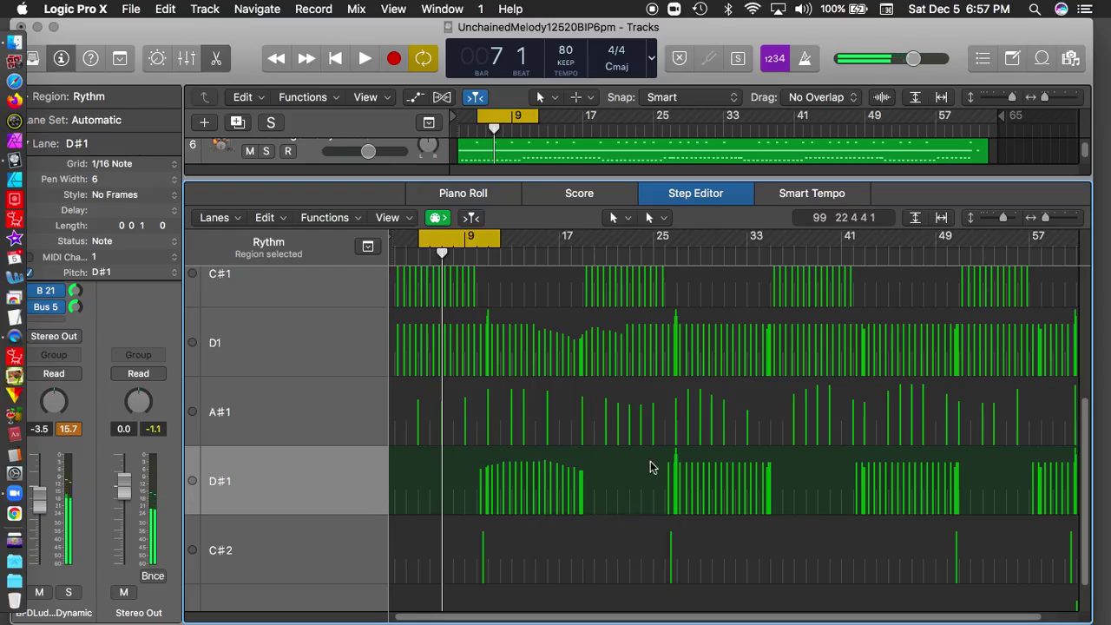
pyautogui.hscroll(2, 651, 464)
pyautogui.hscroll(2, 782, 479)
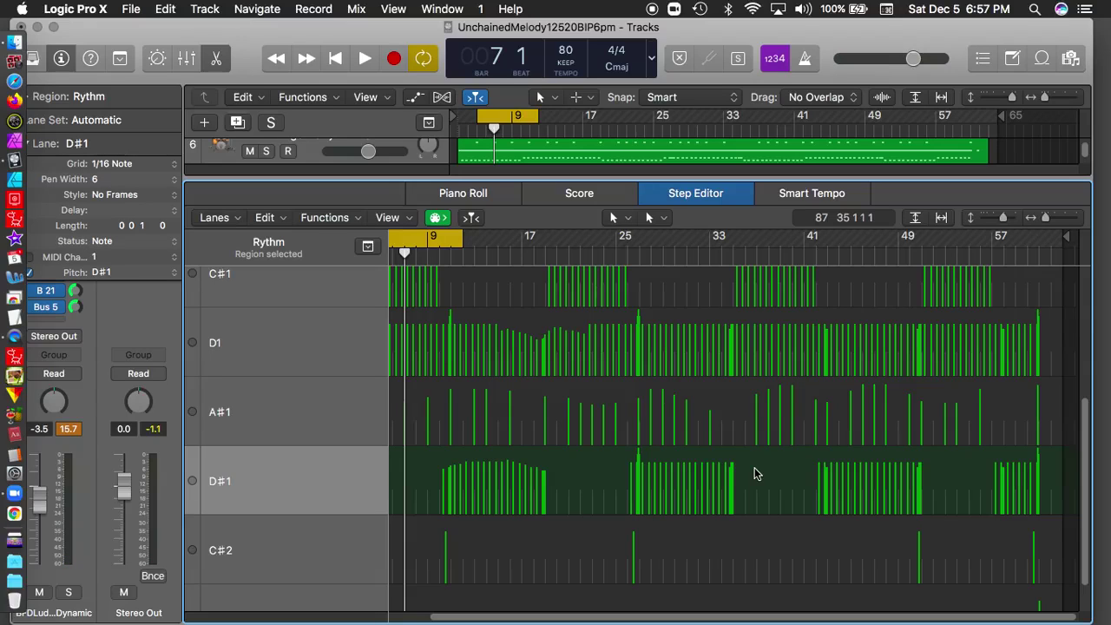
pyautogui.moveTo(744, 475); pyautogui.dragTo(603, 463)
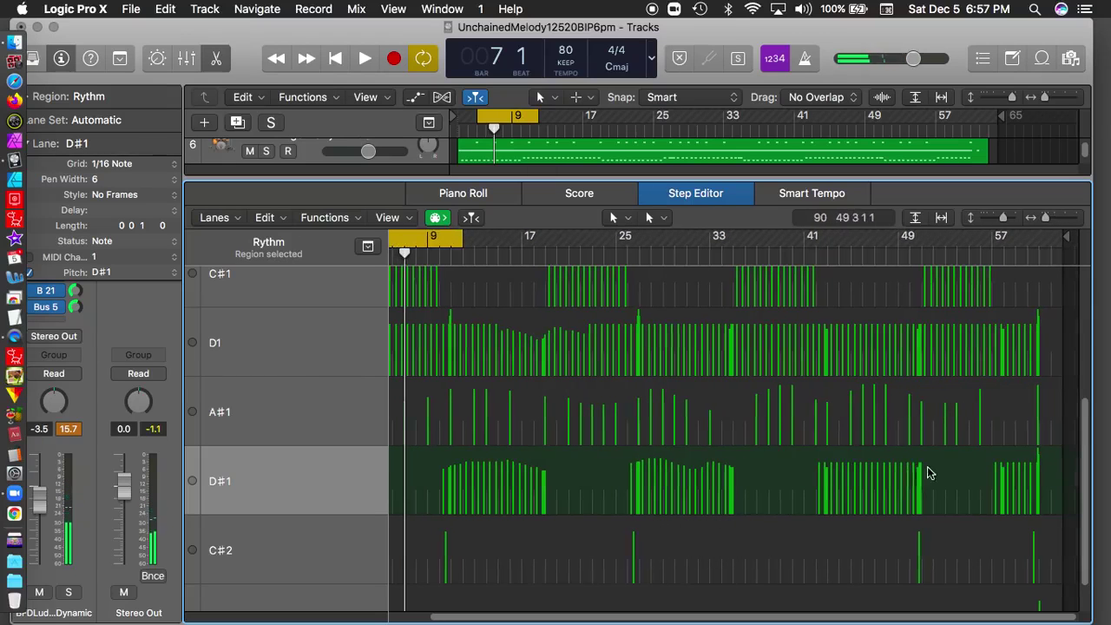
pyautogui.moveTo(922, 471)
pyautogui.mouseDown()
pyautogui.moveTo(821, 470)
pyautogui.moveTo(894, 476)
pyautogui.mouseUp()
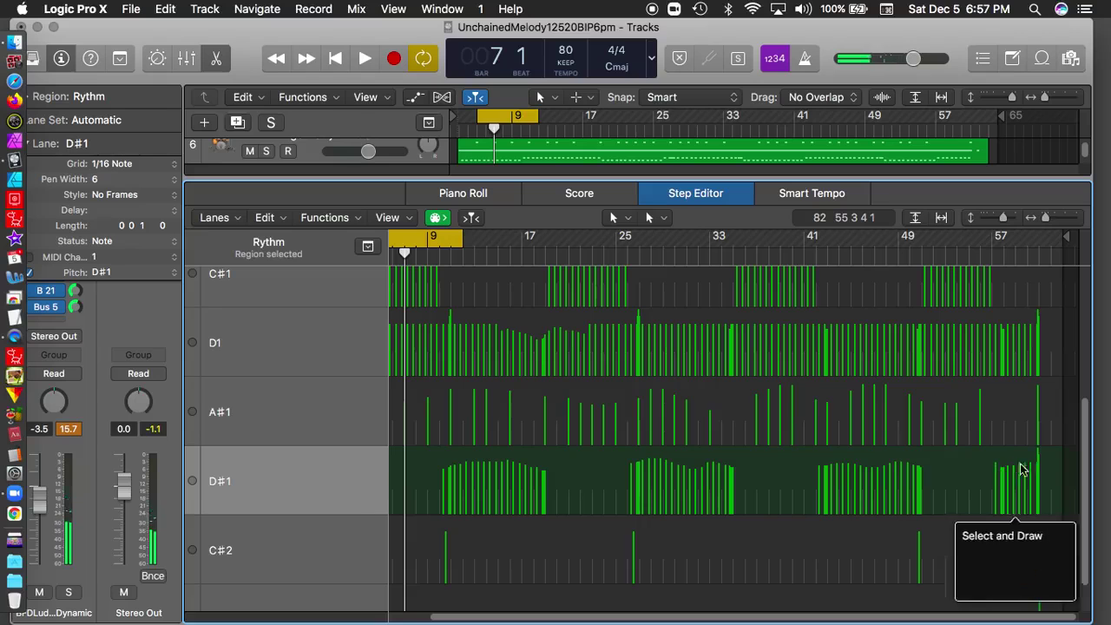
pyautogui.scroll(-1, 925, 478)
pyautogui.scroll(4, 925, 474)
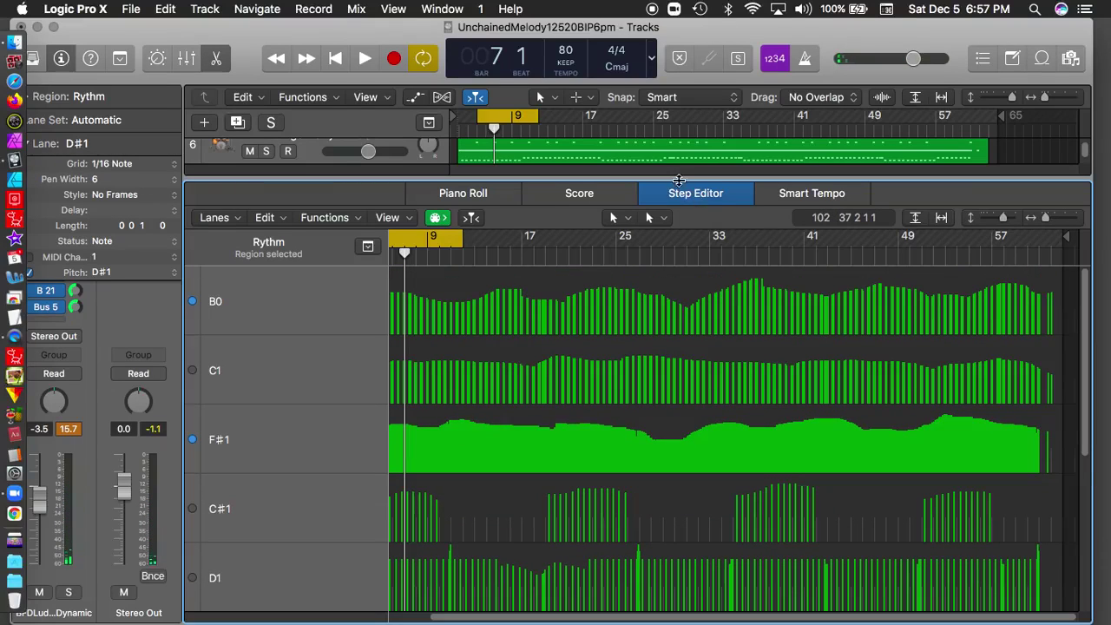
# - Select all the Rythm region's notes in the Piano Roll and open the Random Velocity MIDI transform
pyautogui.click(486, 193)
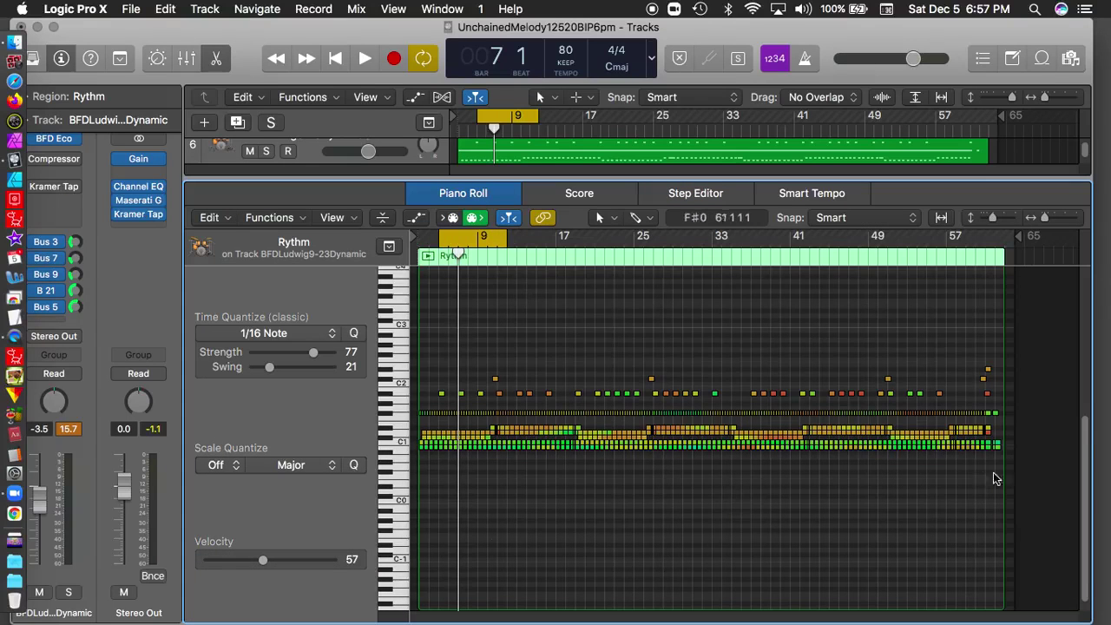
pyautogui.moveTo(1021, 474); pyautogui.dragTo(355, 330)
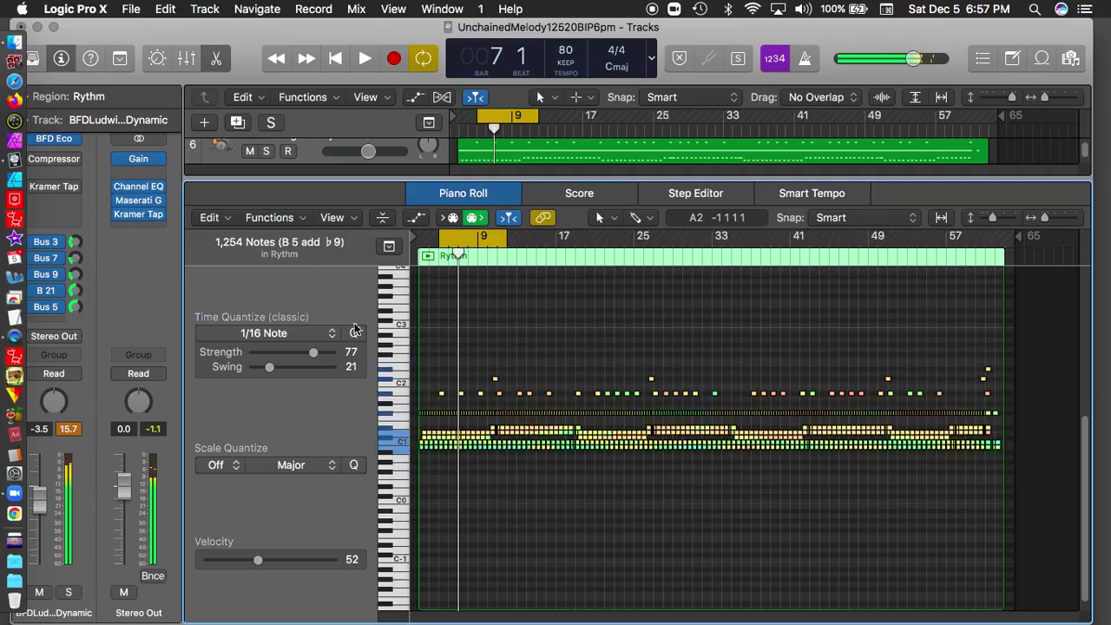
pyautogui.click(292, 220)
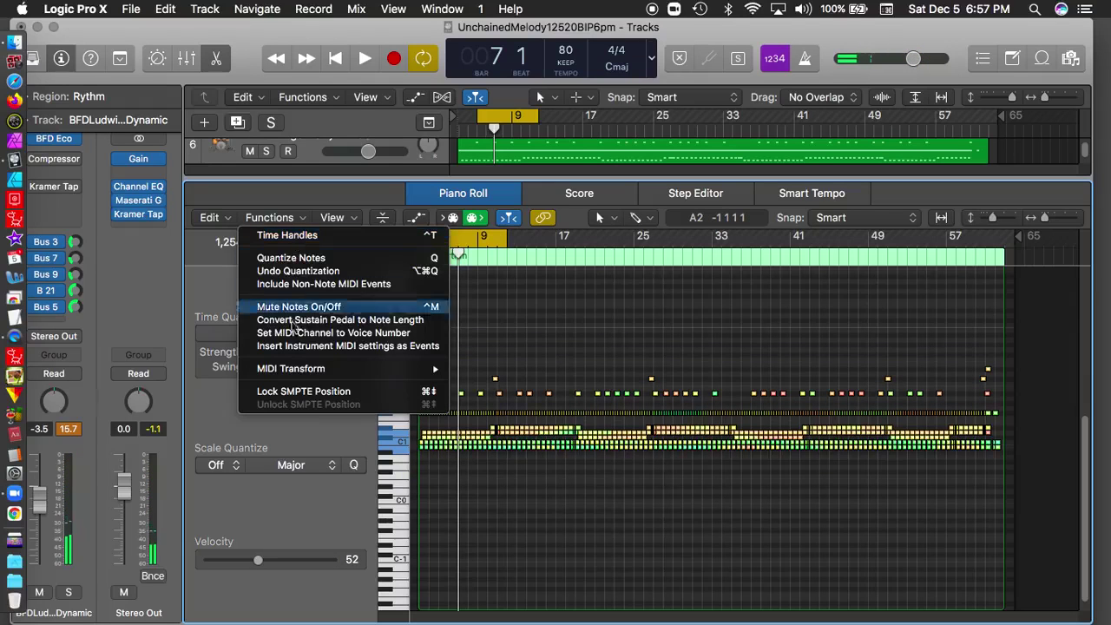
pyautogui.moveTo(291, 371)
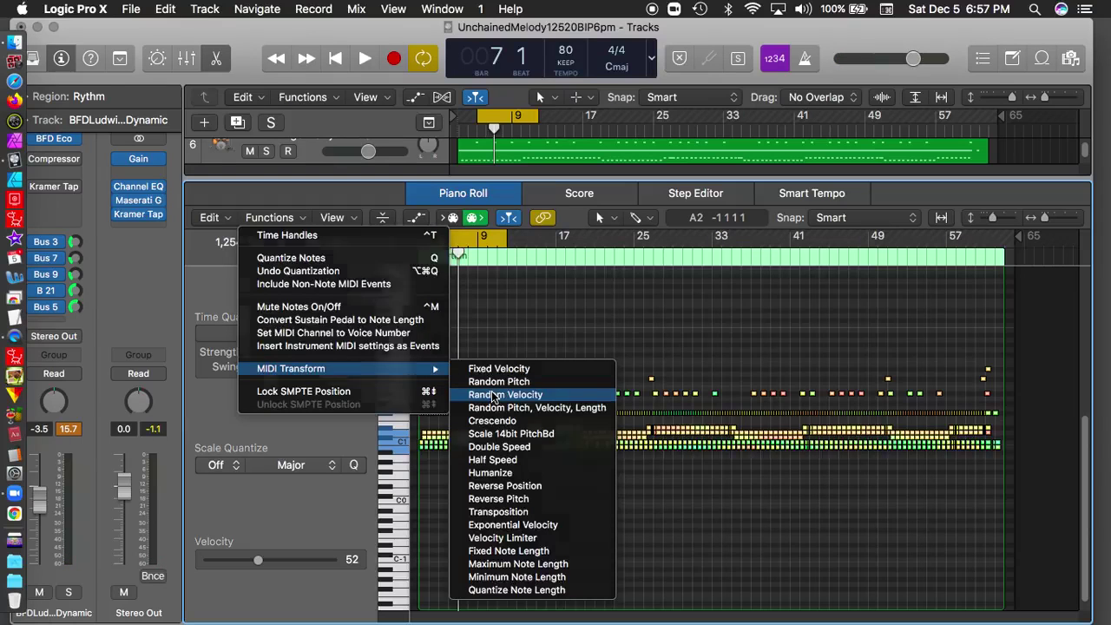
pyautogui.click(494, 395)
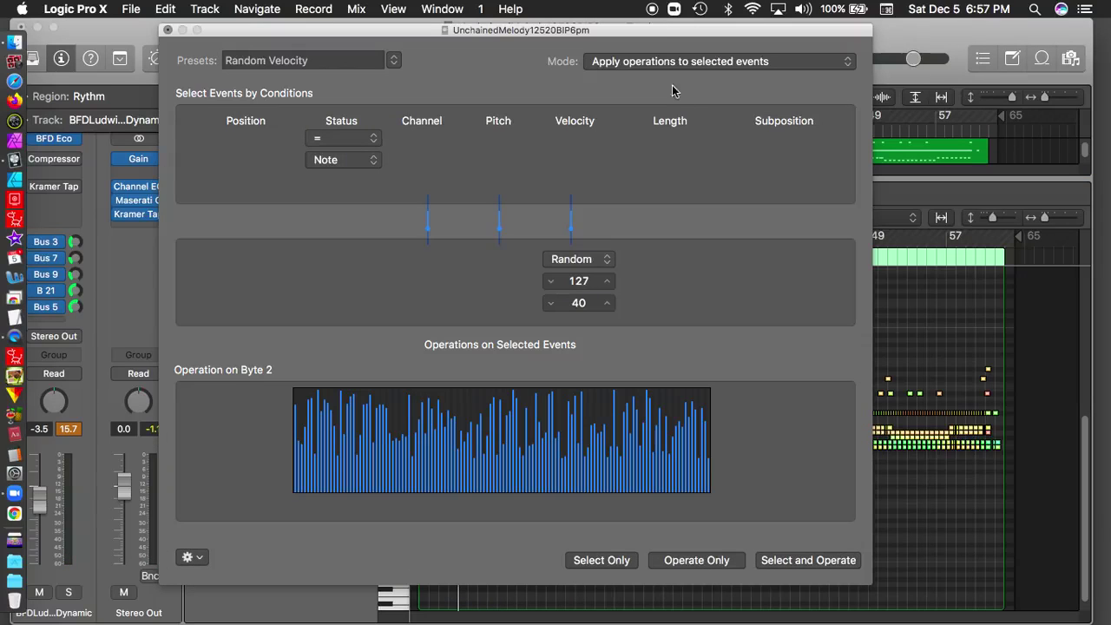
# - Move the transform and main windows apart and examine the selected notes around bars 7 to 10 up close
pyautogui.moveTo(649, 31); pyautogui.dragTo(1034, 7)
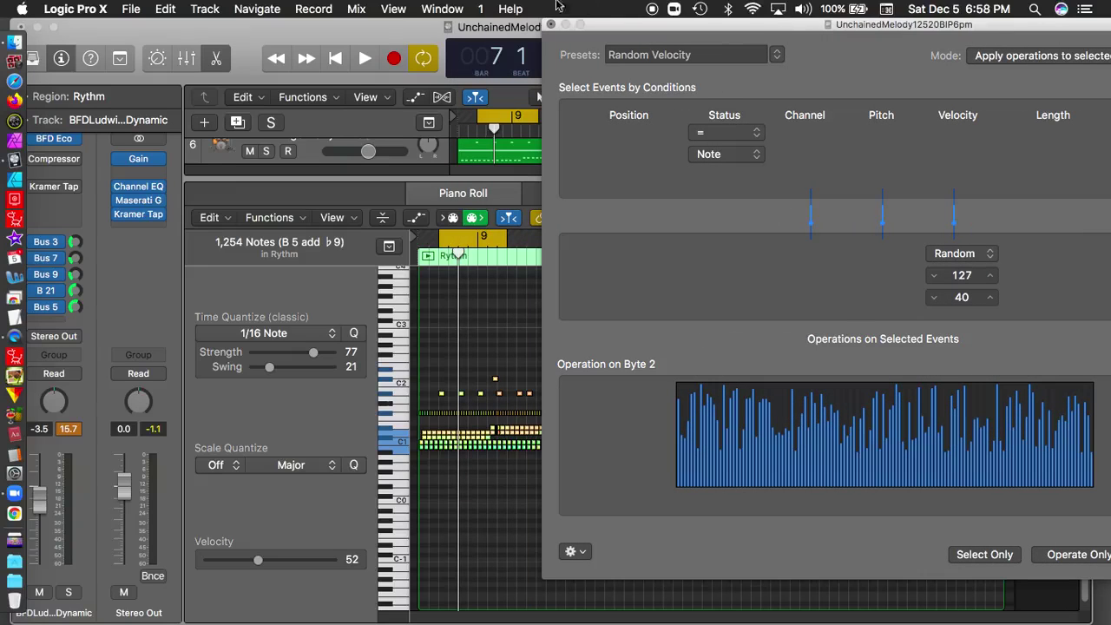
pyautogui.moveTo(403, 30); pyautogui.dragTo(240, 30)
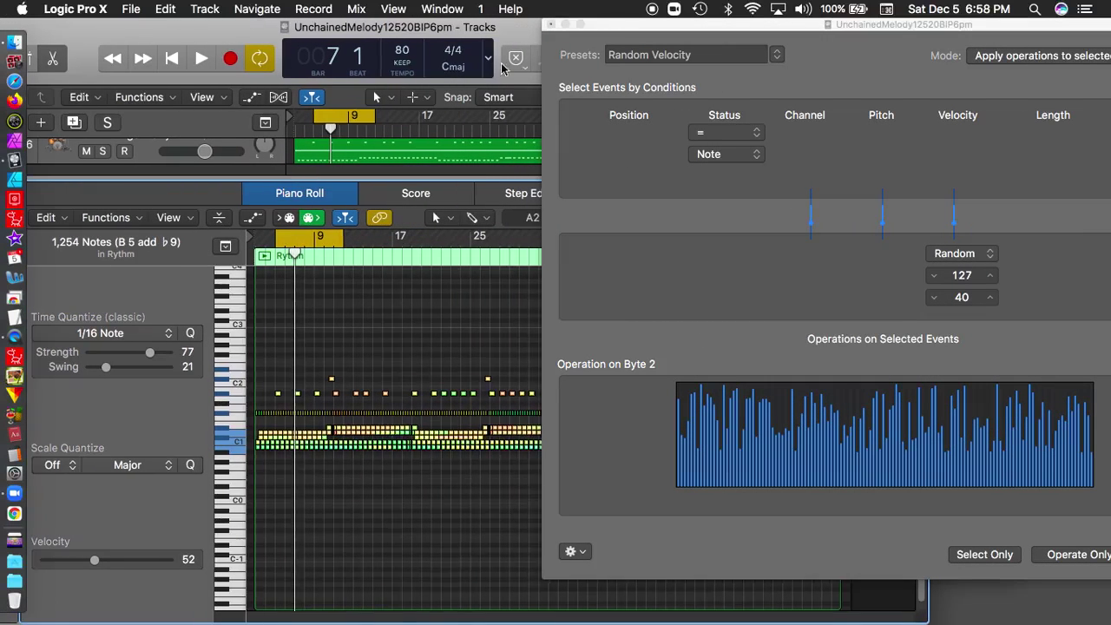
pyautogui.moveTo(435, 26); pyautogui.dragTo(379, 16)
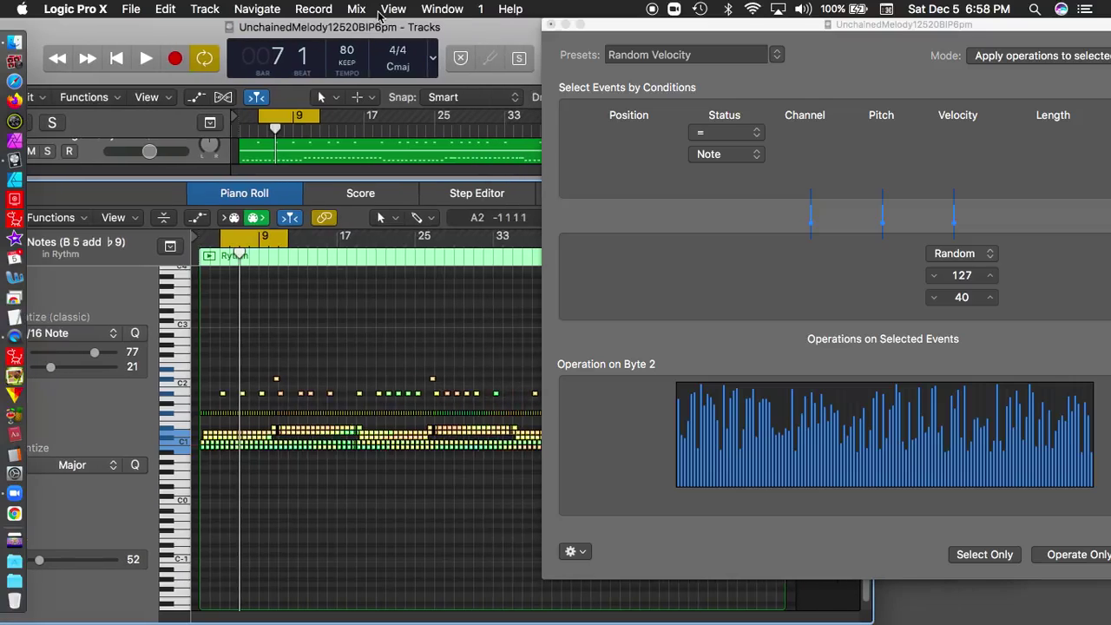
pyautogui.keyDown('ctrl'); pyautogui.keyDown('alt'); pyautogui.click(359, 420); pyautogui.keyUp('alt'); pyautogui.keyUp('ctrl')
pyautogui.keyDown('ctrl'); pyautogui.keyDown('alt'); pyautogui.click(359, 419); pyautogui.keyUp('alt'); pyautogui.keyUp('ctrl')
pyautogui.keyDown('ctrl'); pyautogui.keyDown('alt'); pyautogui.click(359, 417); pyautogui.keyUp('alt'); pyautogui.keyUp('ctrl')
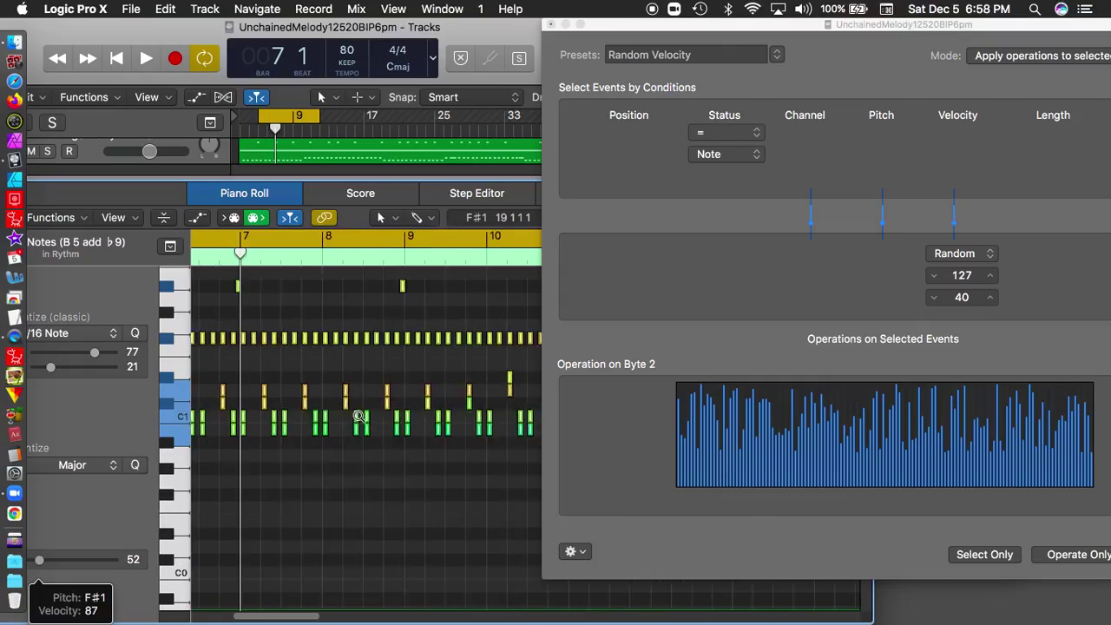
pyautogui.keyDown('ctrl'); pyautogui.keyDown('alt'); pyautogui.click(359, 416); pyautogui.keyUp('alt'); pyautogui.keyUp('ctrl')
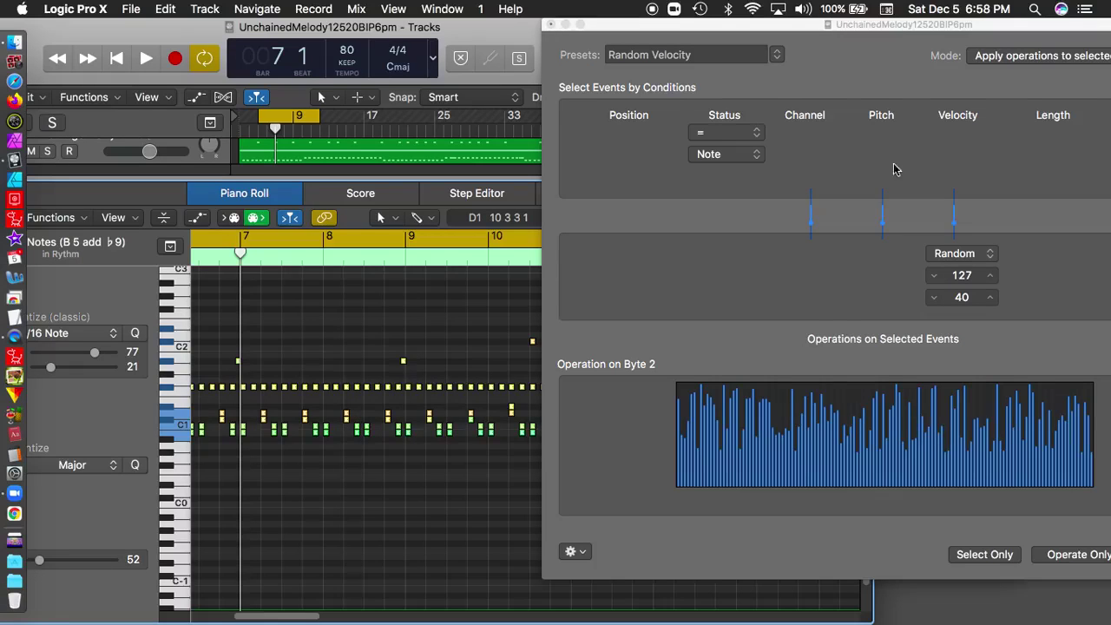
# - Try a lower random velocity limit of 111 in the transform and close it without applying it to the notes
pyautogui.moveTo(857, 25); pyautogui.dragTo(629, 25)
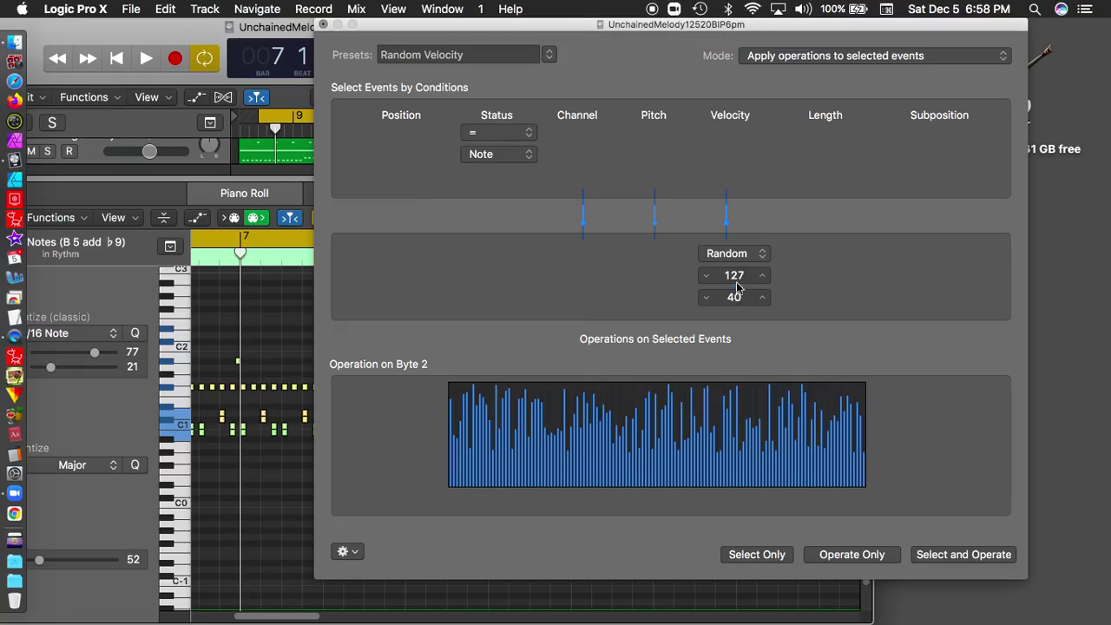
pyautogui.moveTo(734, 297); pyautogui.dragTo(733, 261)
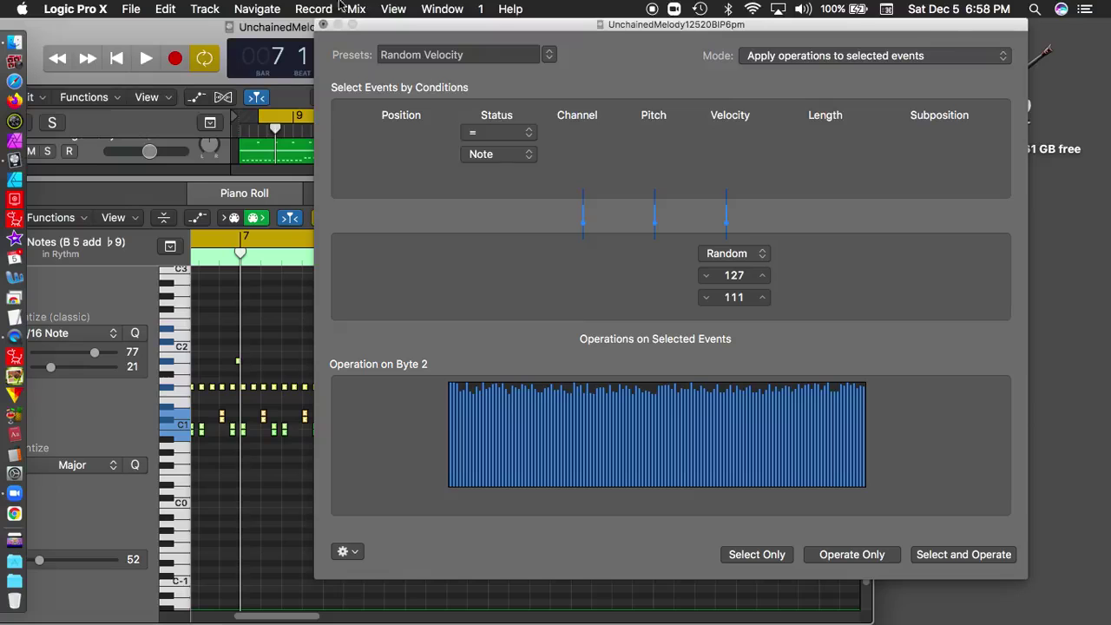
pyautogui.click(323, 28)
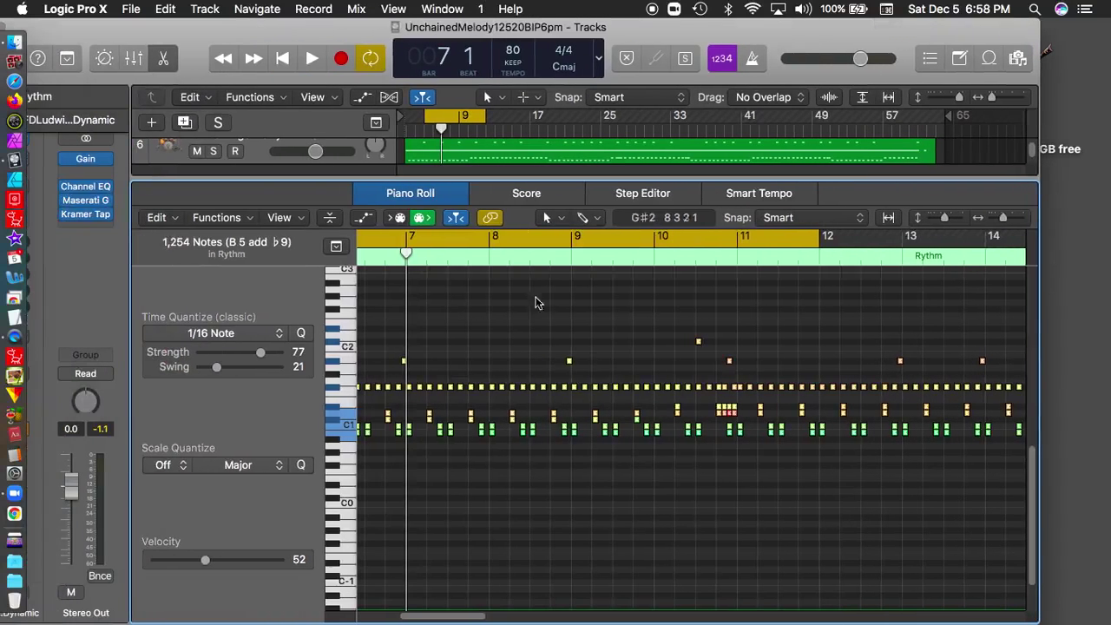
# - Return to the Step Editor and review the Rythm region's redrawn velocity lanes
pyautogui.click(621, 194)
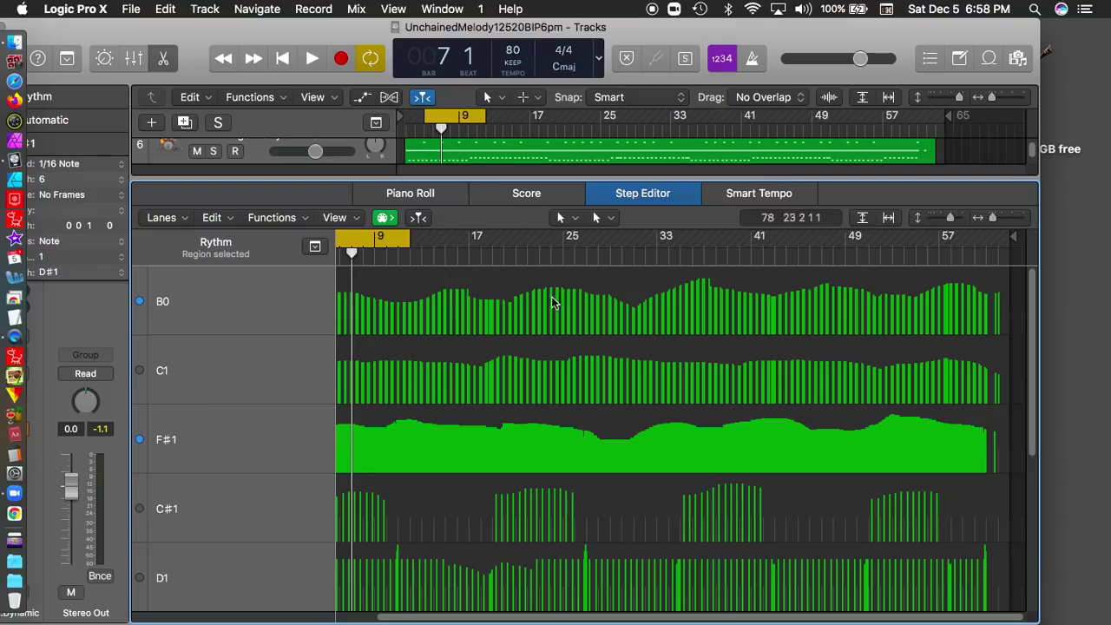
pyautogui.hscroll(-3, 358, 290)
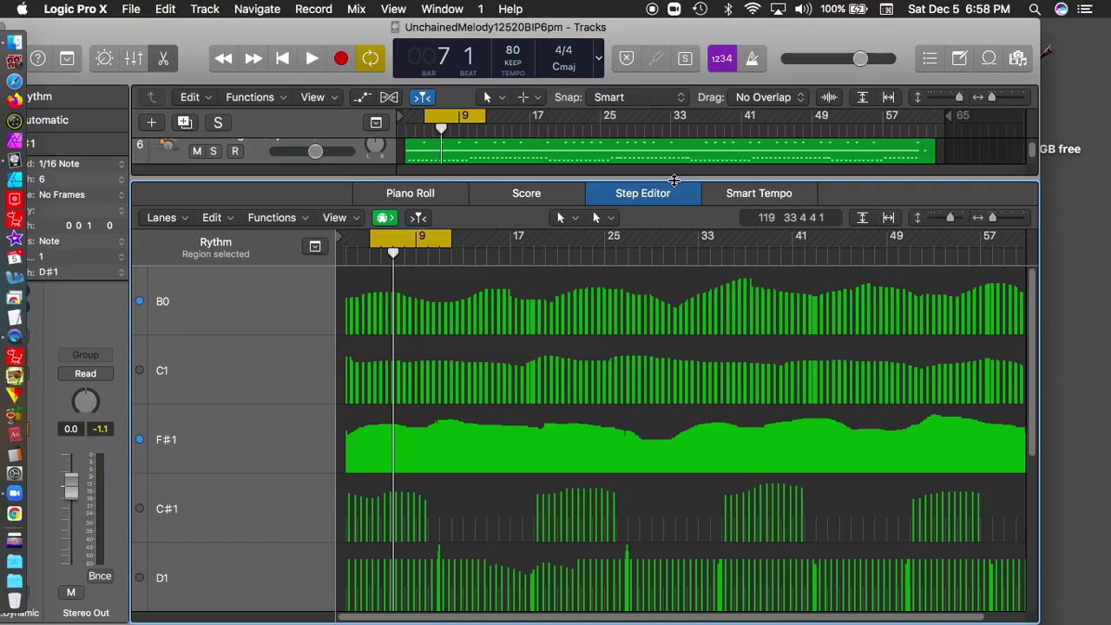
pyautogui.moveTo(671, 178); pyautogui.dragTo(708, 603)
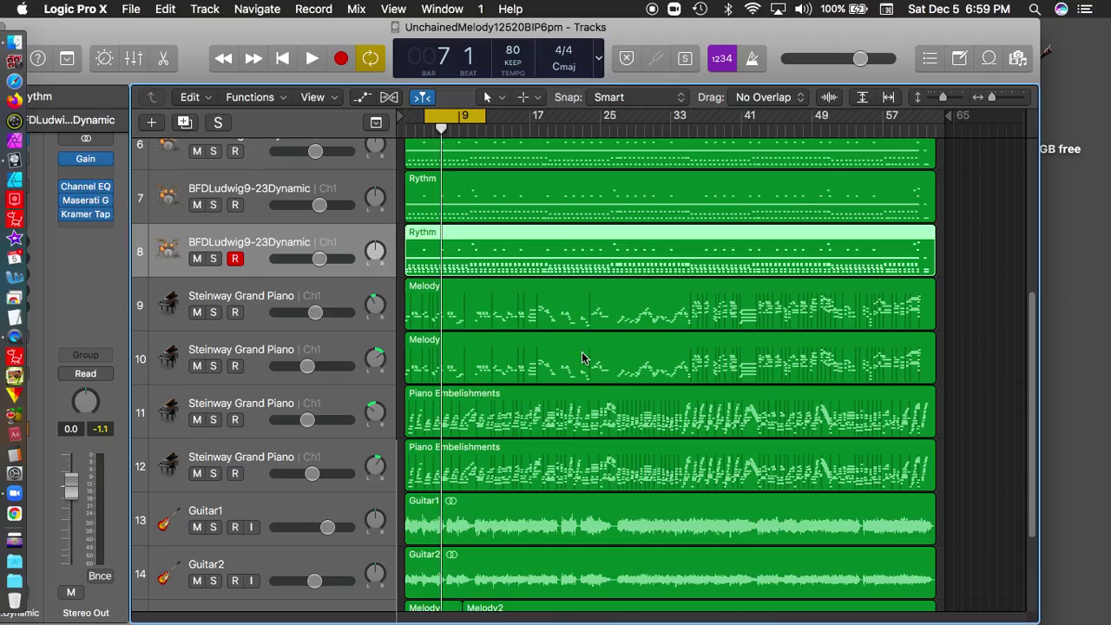
pyautogui.doubleClick(541, 244)
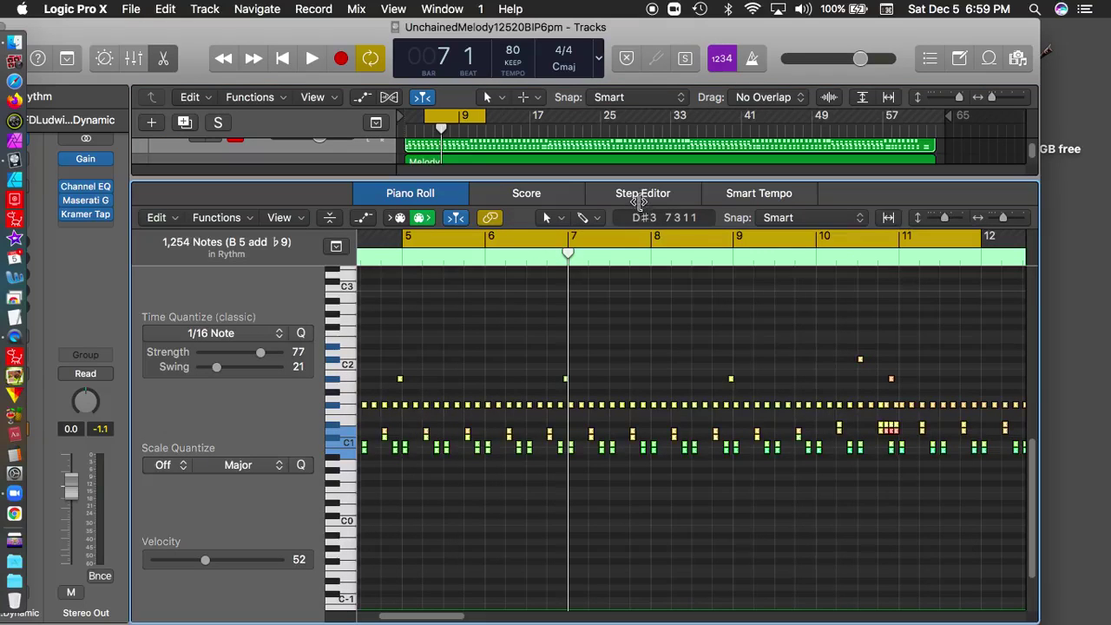
pyautogui.click(634, 192)
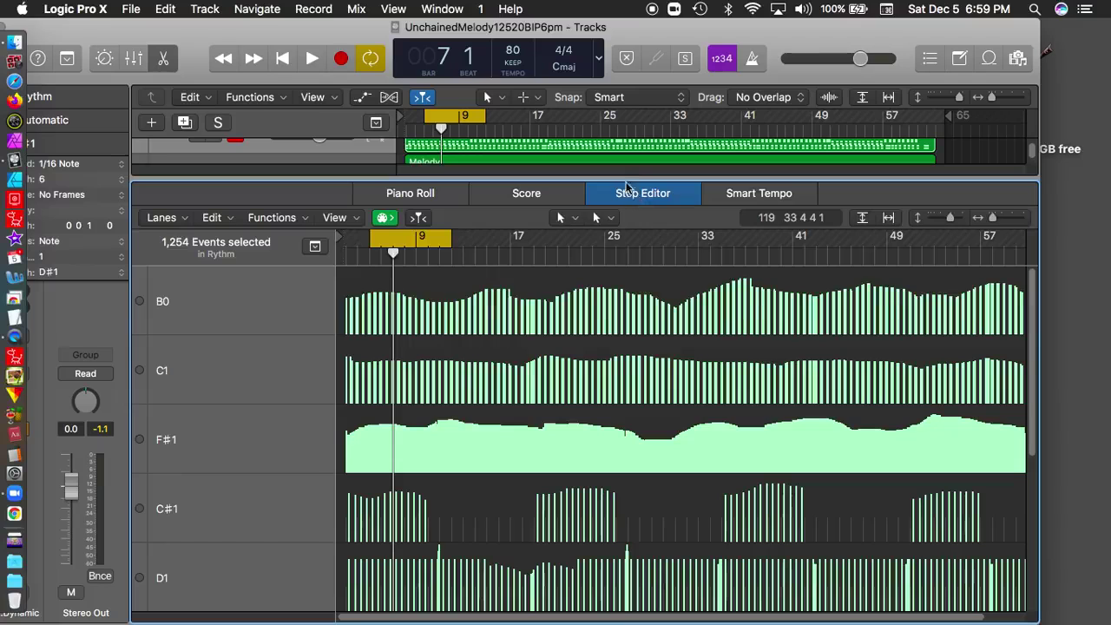
# - Close the editor pane and copy the edited Rythm drum region from track 8 to track 6
pyautogui.moveTo(625, 180); pyautogui.dragTo(686, 461)
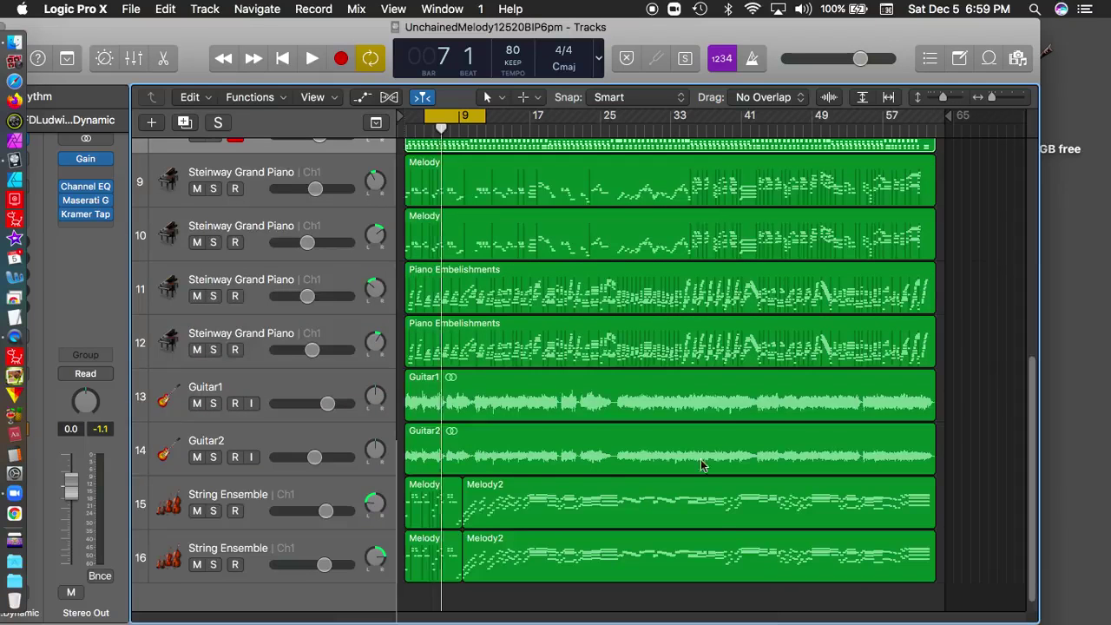
pyautogui.scroll(3, 686, 461)
pyautogui.moveTo(620, 416); pyautogui.dragTo(611, 322)
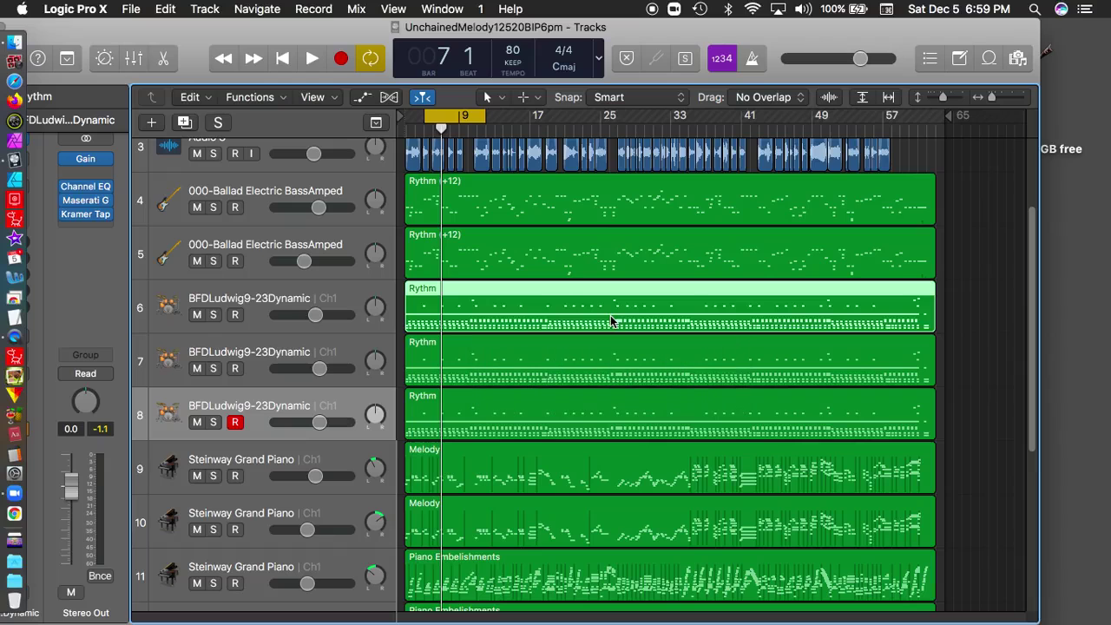
# - Audition the arrangement around bar 5 and turn off cycle mode
pyautogui.press('space')
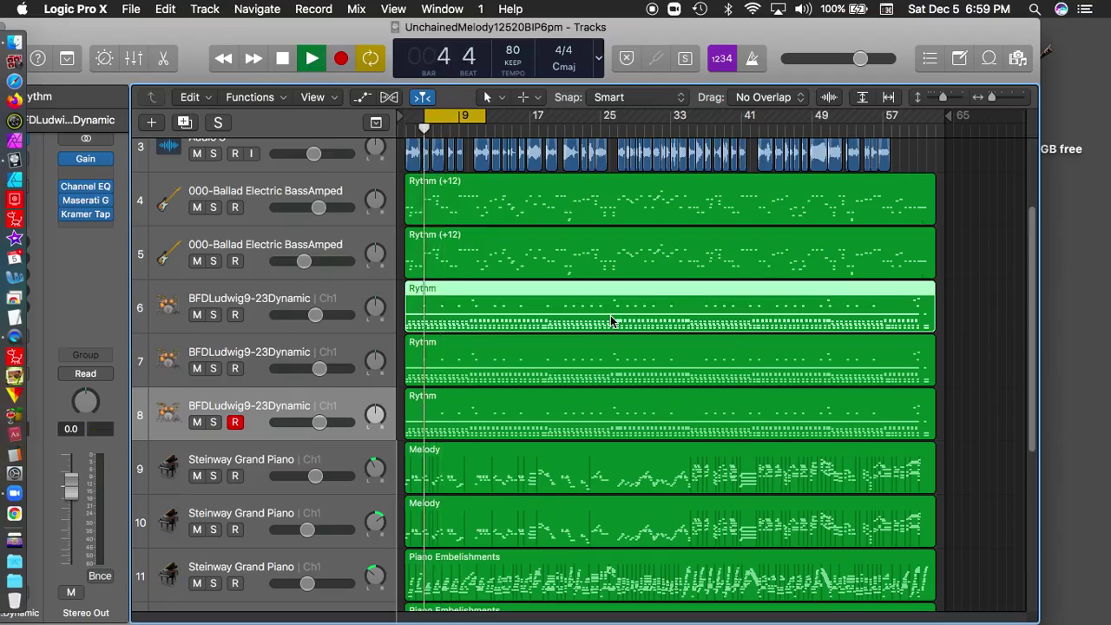
pyautogui.click(703, 265)
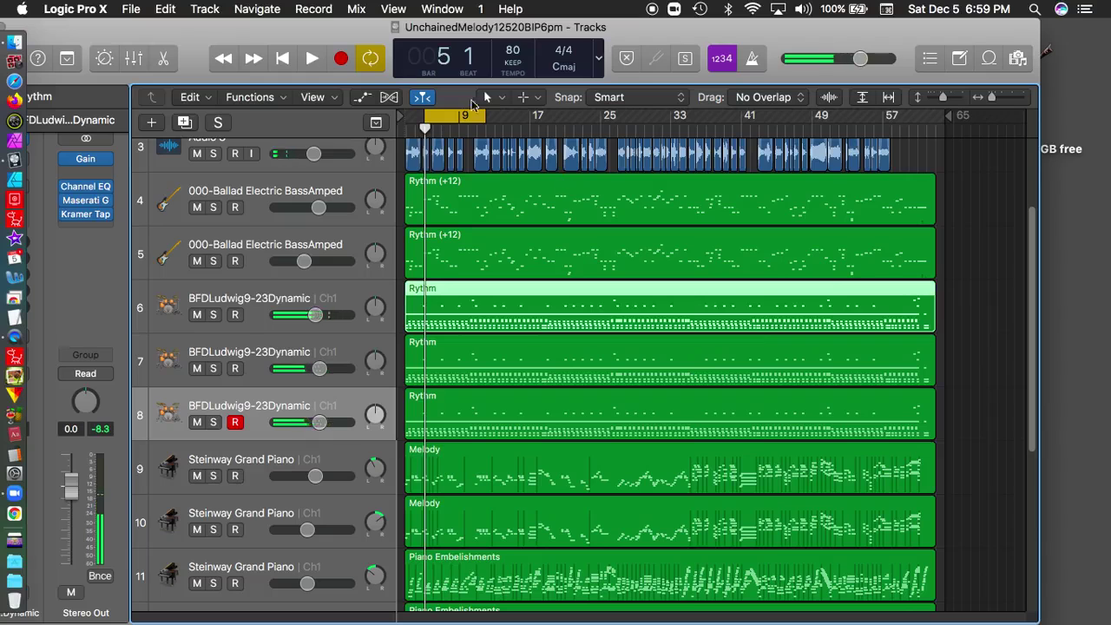
pyautogui.click(461, 117)
pyautogui.press('space')
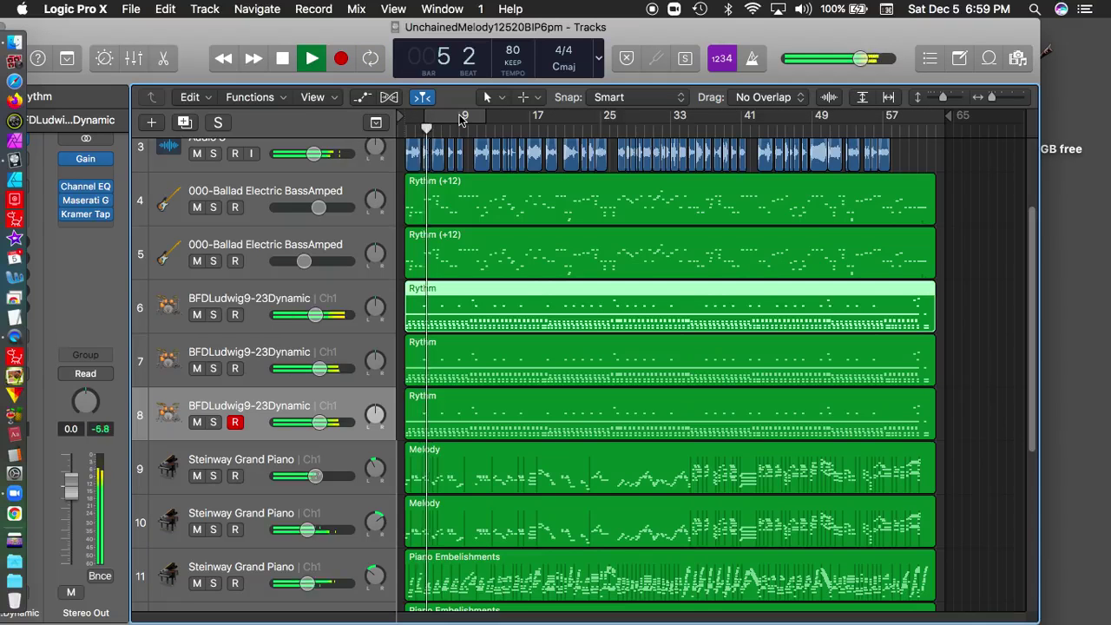
pyautogui.press('Return')
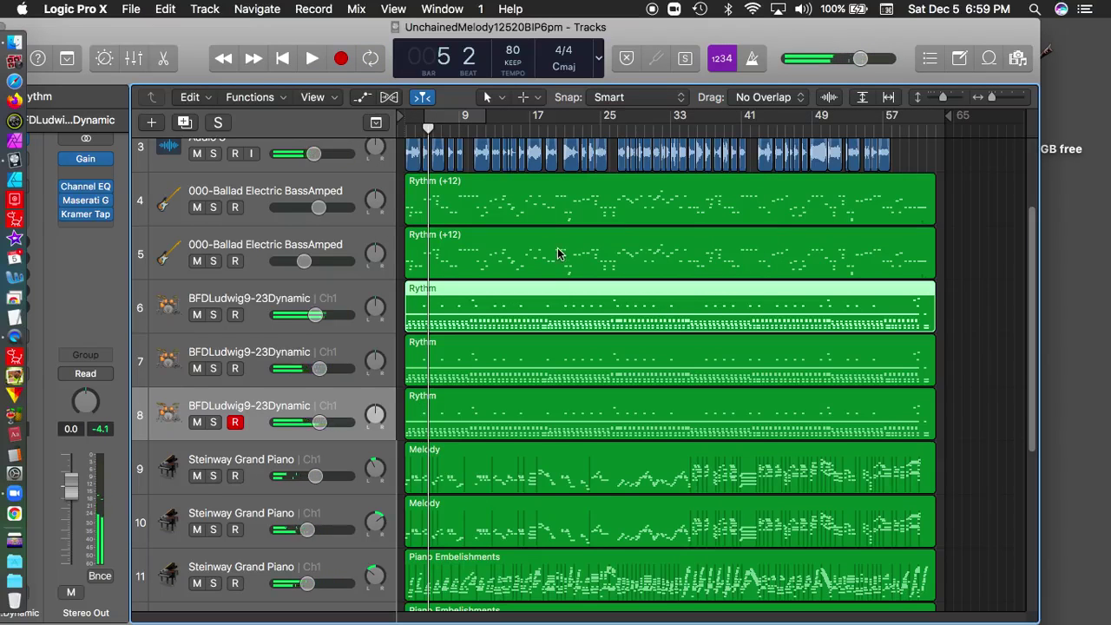
# - In the Mixer, bypass Channel EQ and Kramer Tape on the Stereo Out and Kramer Tape on the Bus 8 aux, and start playback
pyautogui.press('super+2')
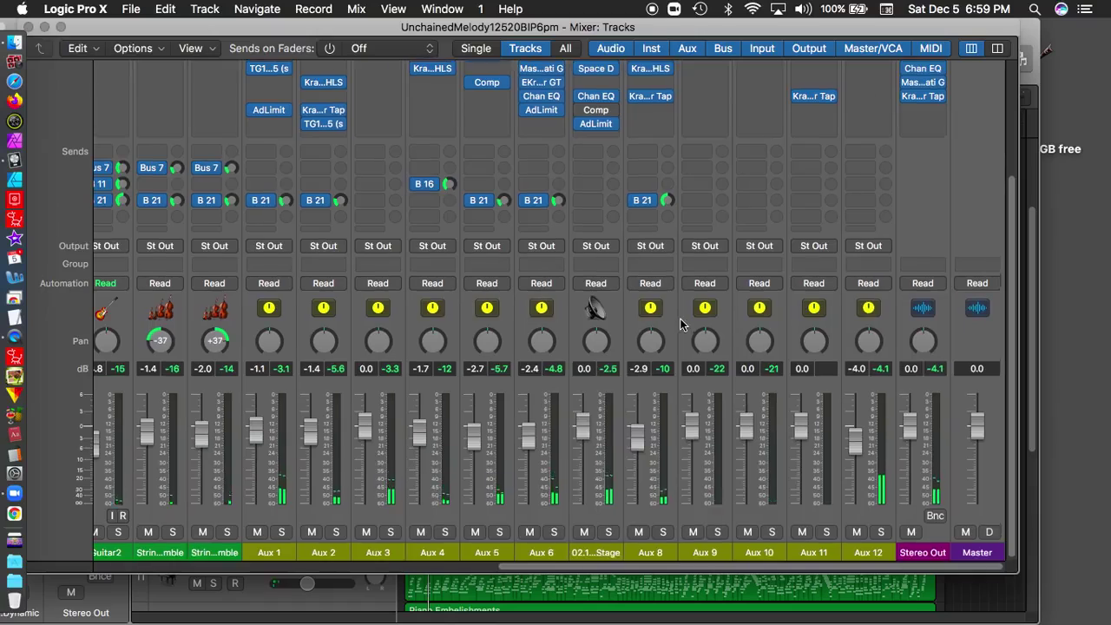
pyautogui.scroll(3, 907, 164)
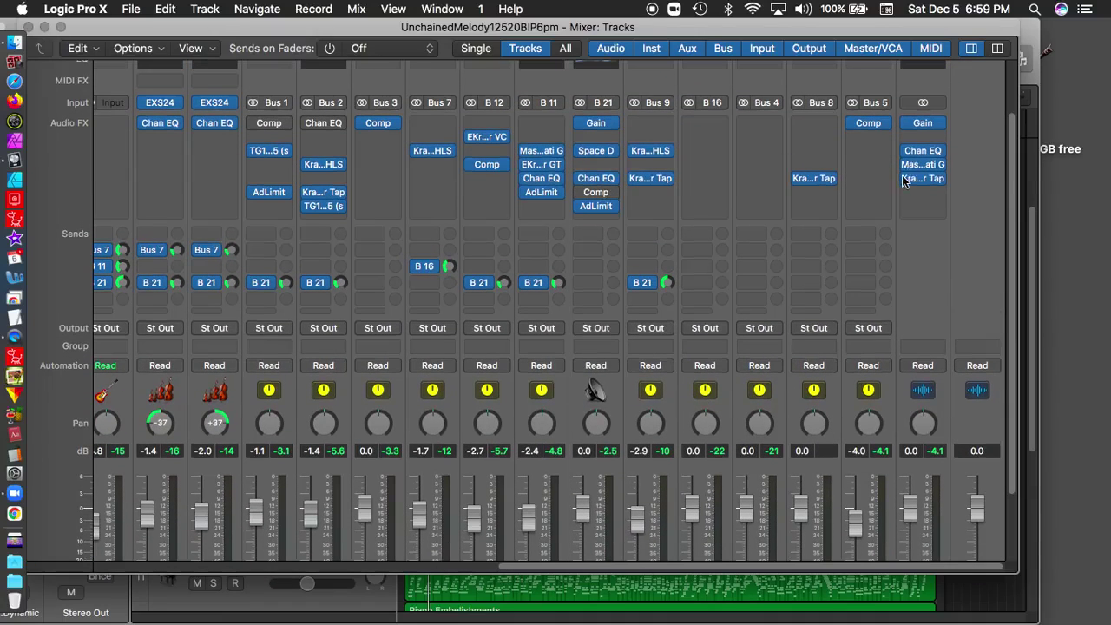
pyautogui.moveTo(906, 155)
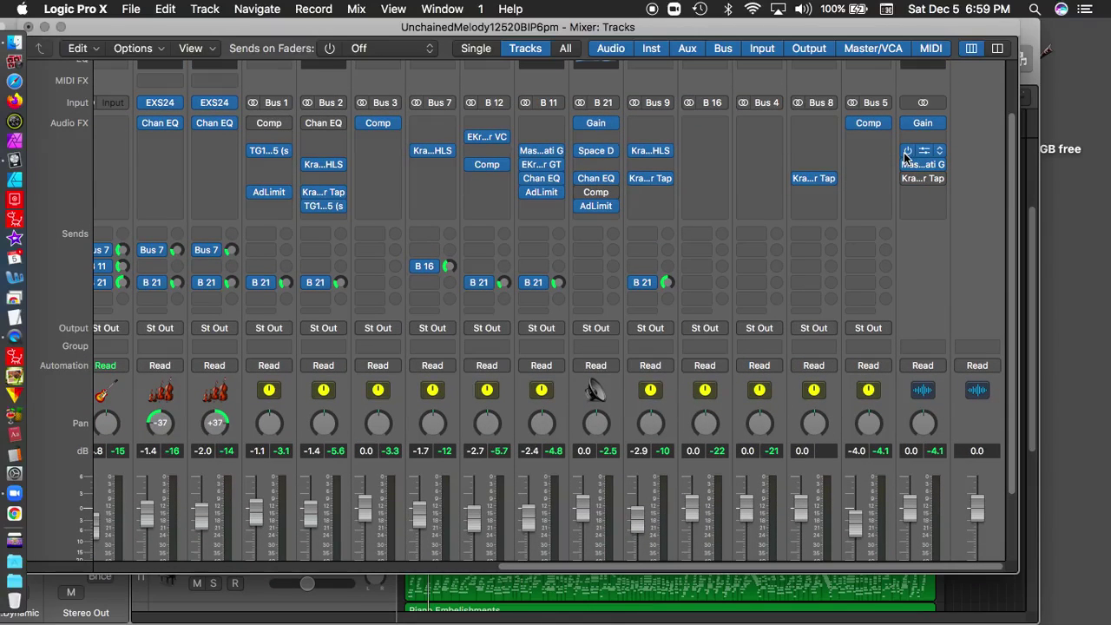
pyautogui.moveTo(906, 155); pyautogui.dragTo(798, 182)
pyautogui.press('space')
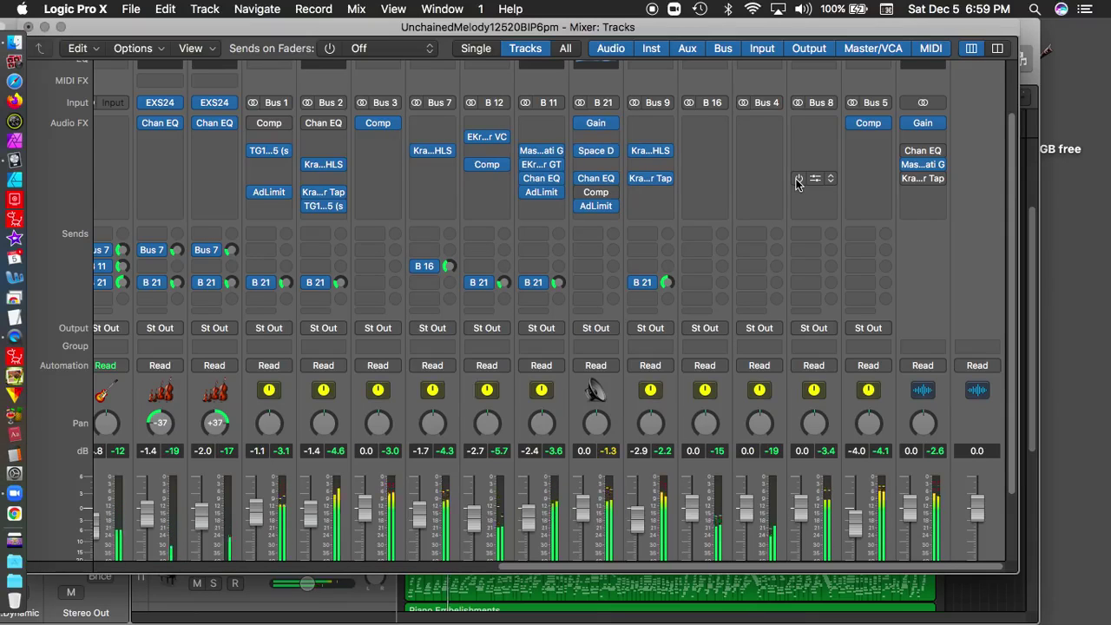
# - Bypass the Adaptive Limiter, Channel EQ and Space Designer inserts on the Bus 21 aux
pyautogui.press('Return')
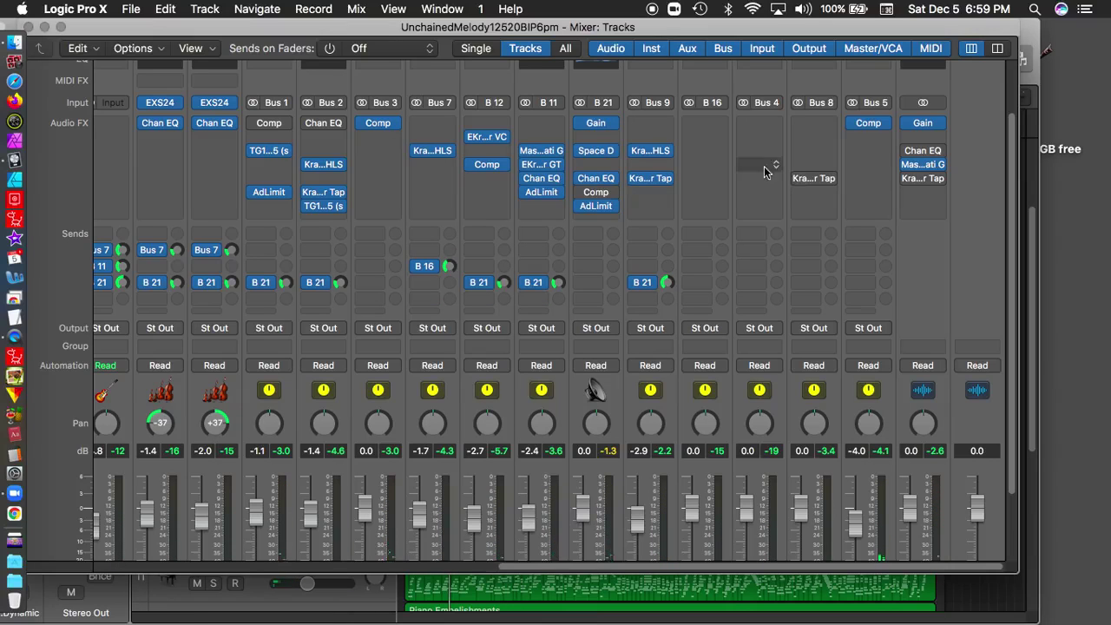
pyautogui.click(581, 206)
pyautogui.click(582, 178)
pyautogui.click(582, 151)
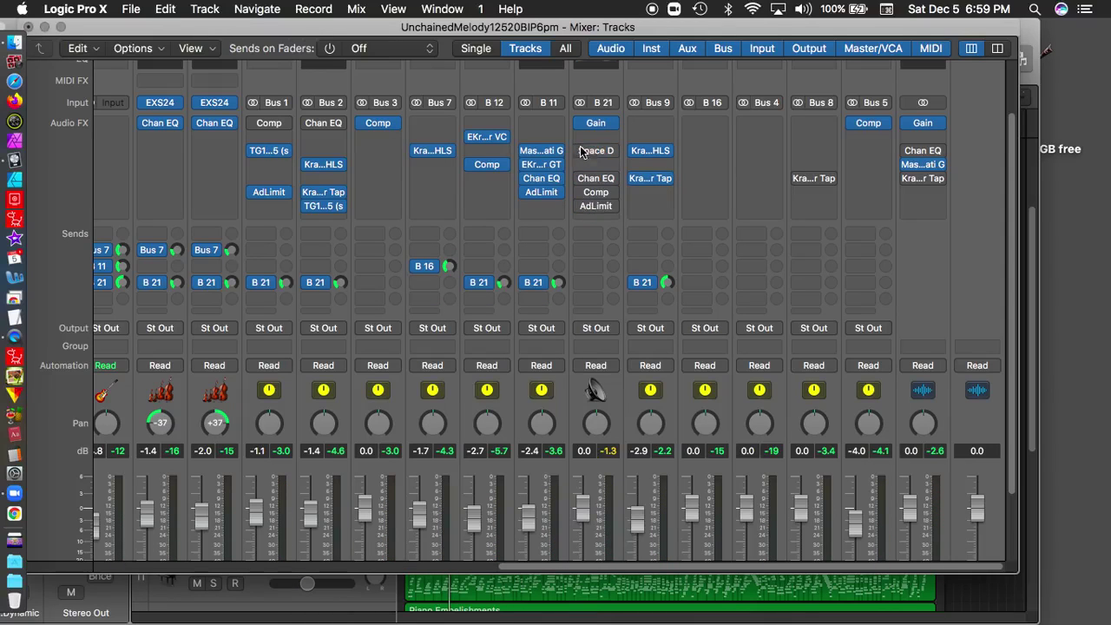
# - Bypass both Kramer plug-ins on the Bus 9 aux and restart playback to test the lighter mix
pyautogui.click(635, 178)
pyautogui.click(635, 151)
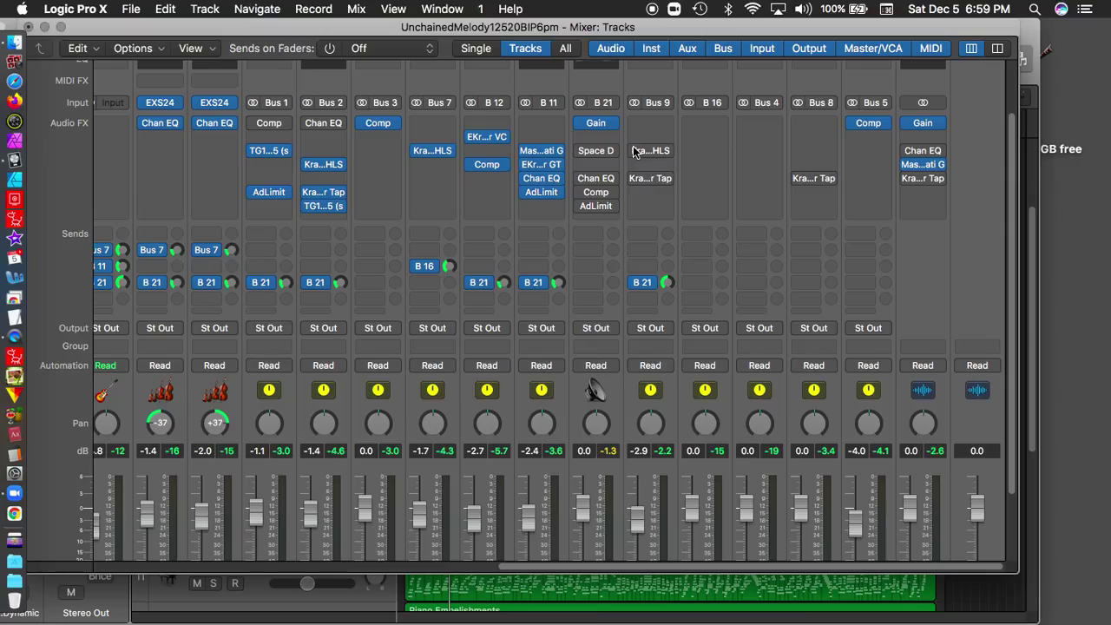
pyautogui.press('space')
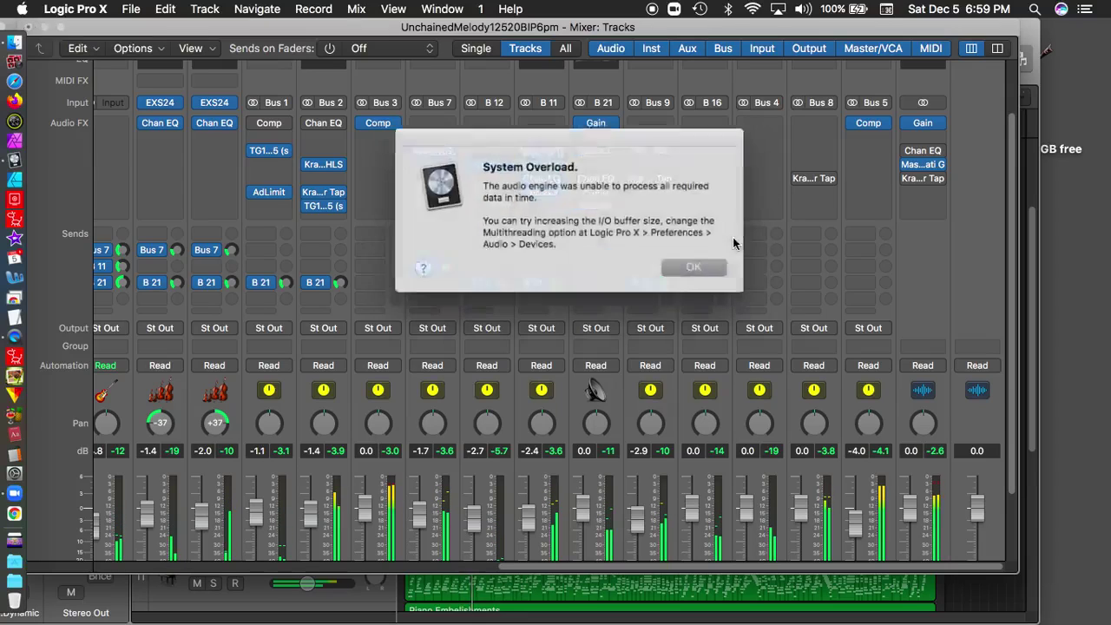
pyautogui.press('Return')
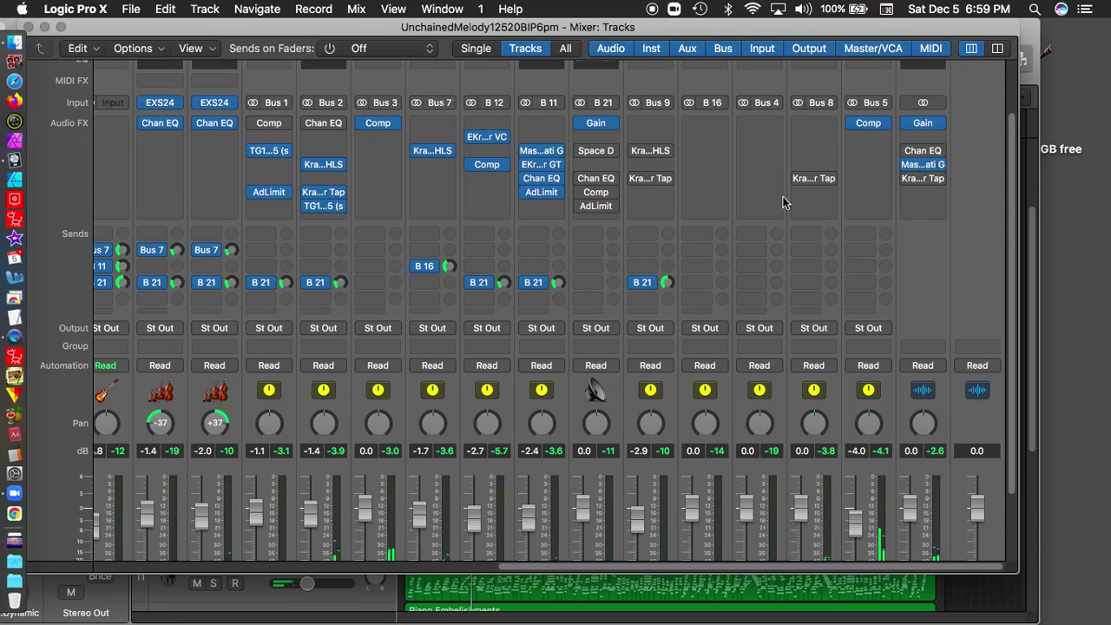
# - Bring the Tracks window in front of the Mixer and switch to QuickTime Player
pyautogui.doubleClick(438, 29)
pyautogui.click(321, 31)
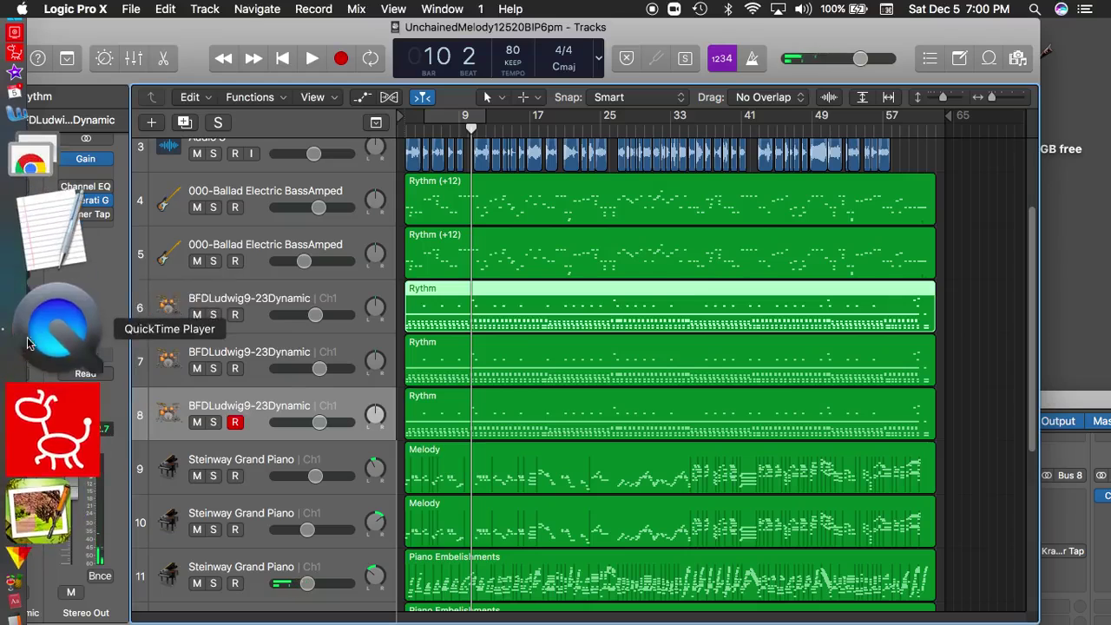
pyautogui.click(77, 341)
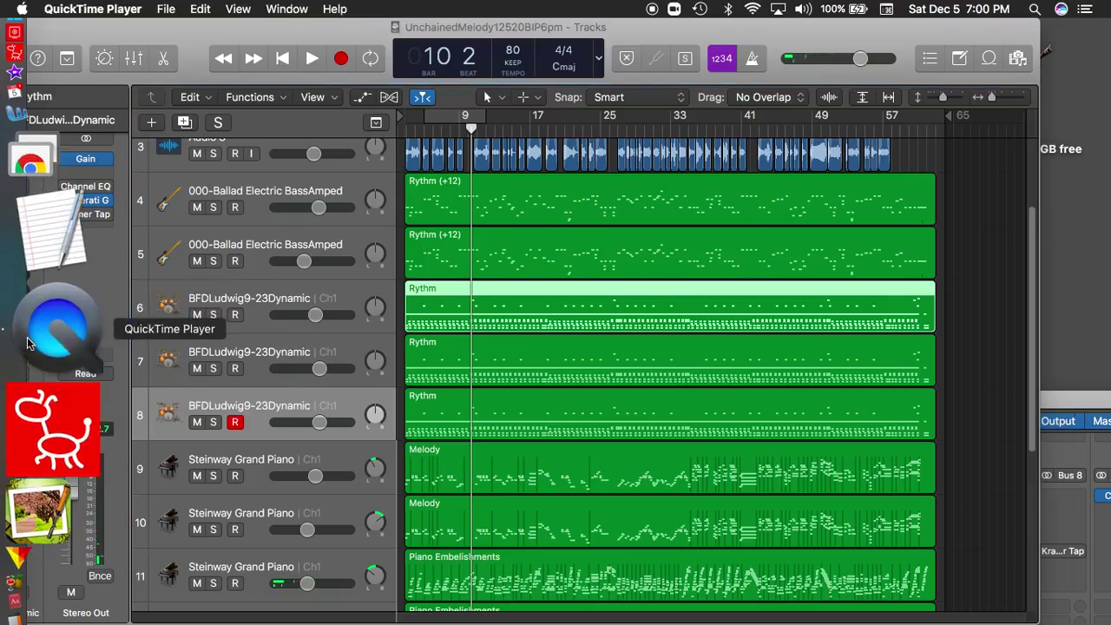
pyautogui.rightClick(72, 342)
pyautogui.click(160, 345)
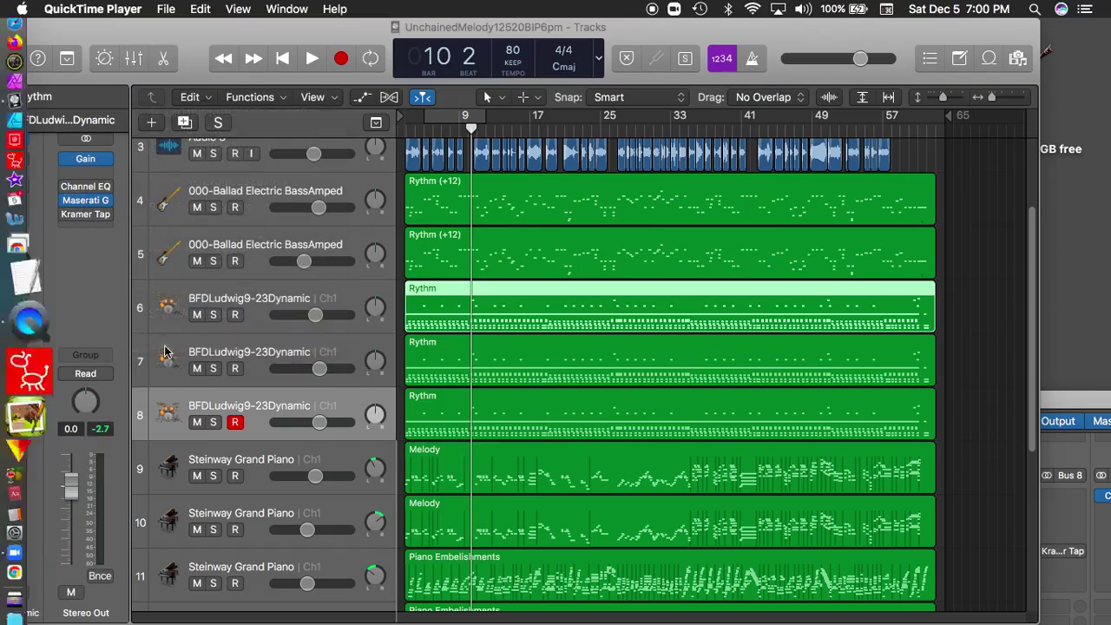